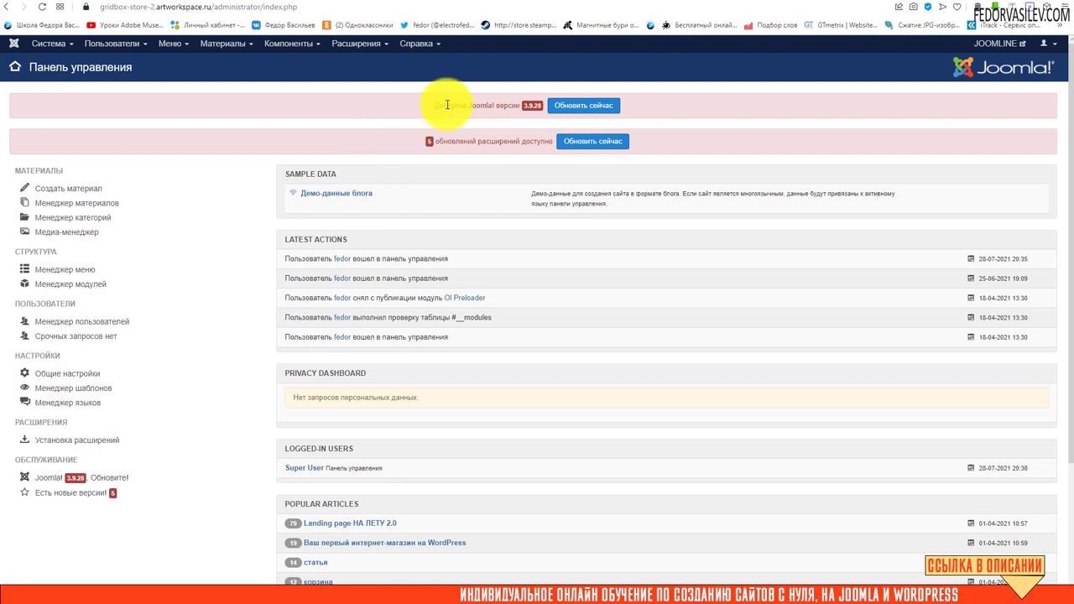
# - Review the notices about the available Joomla version and the extension updates on the control panel
pyautogui.moveTo(448, 105); pyautogui.dragTo(494, 105)
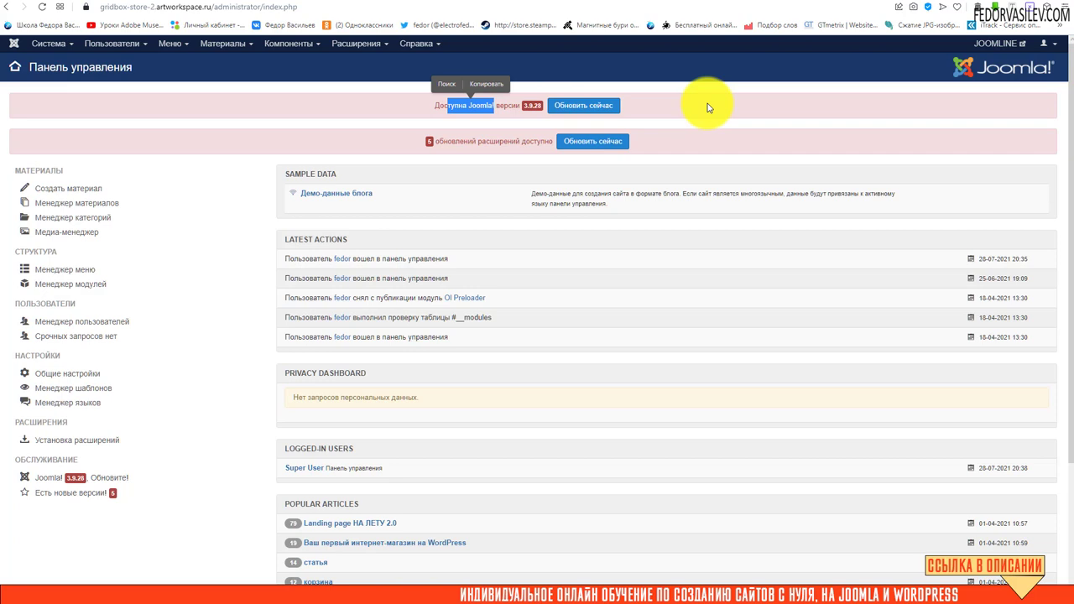
pyautogui.click(386, 150)
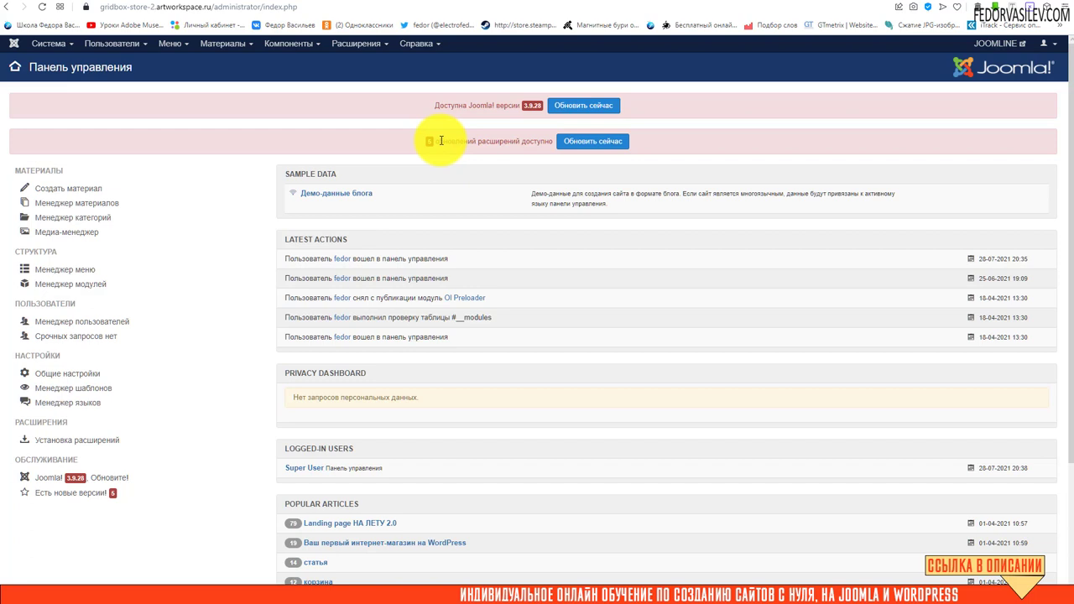
pyautogui.moveTo(440, 141); pyautogui.dragTo(520, 141)
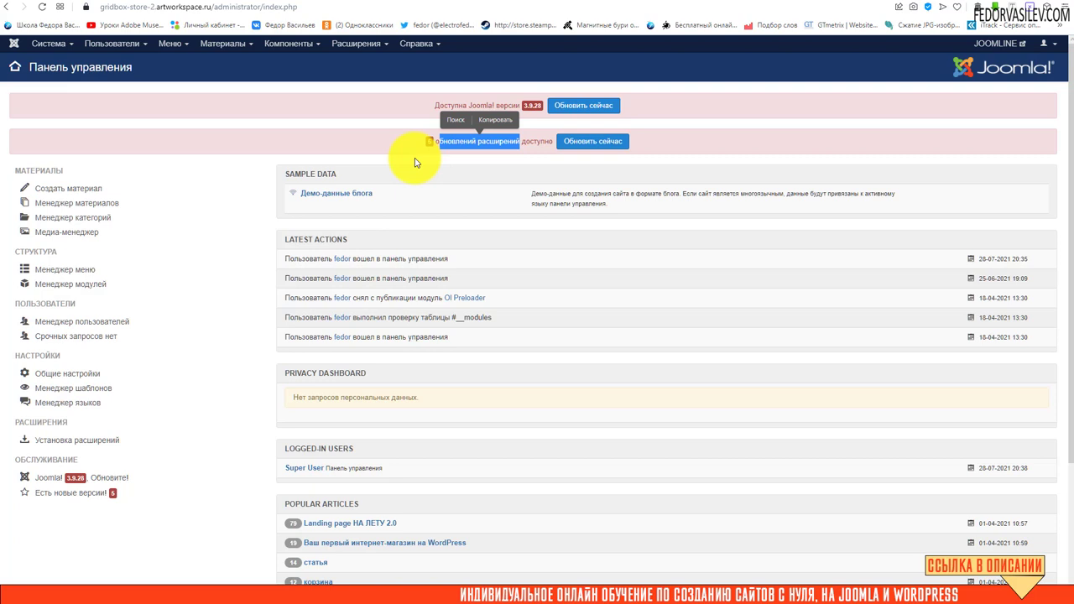
pyautogui.click(327, 149)
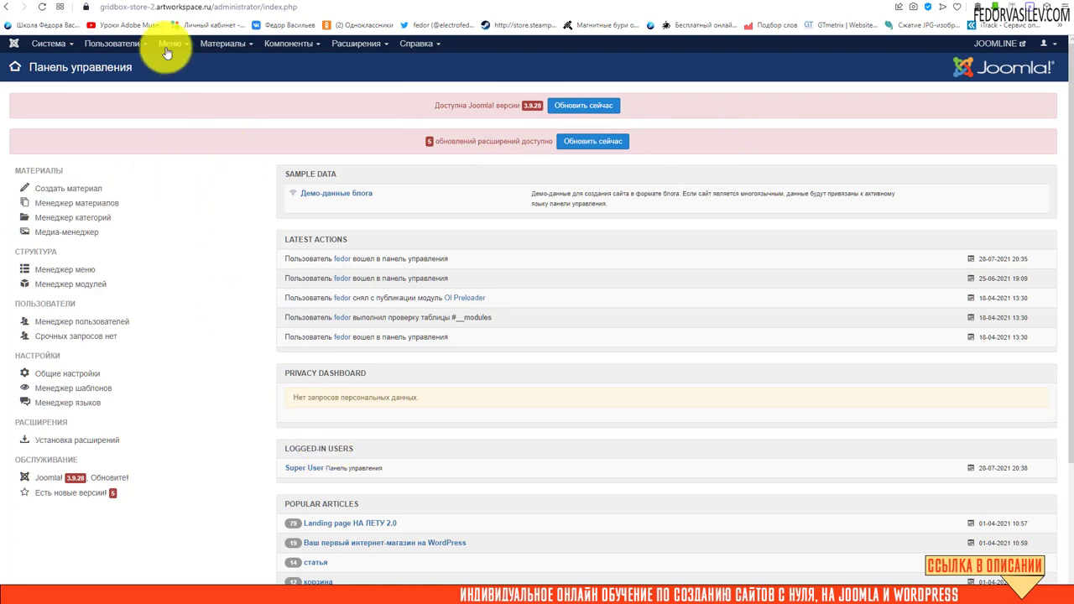
# - Open the user manager and check the Super User account's name and assigned group
pyautogui.click(122, 45)
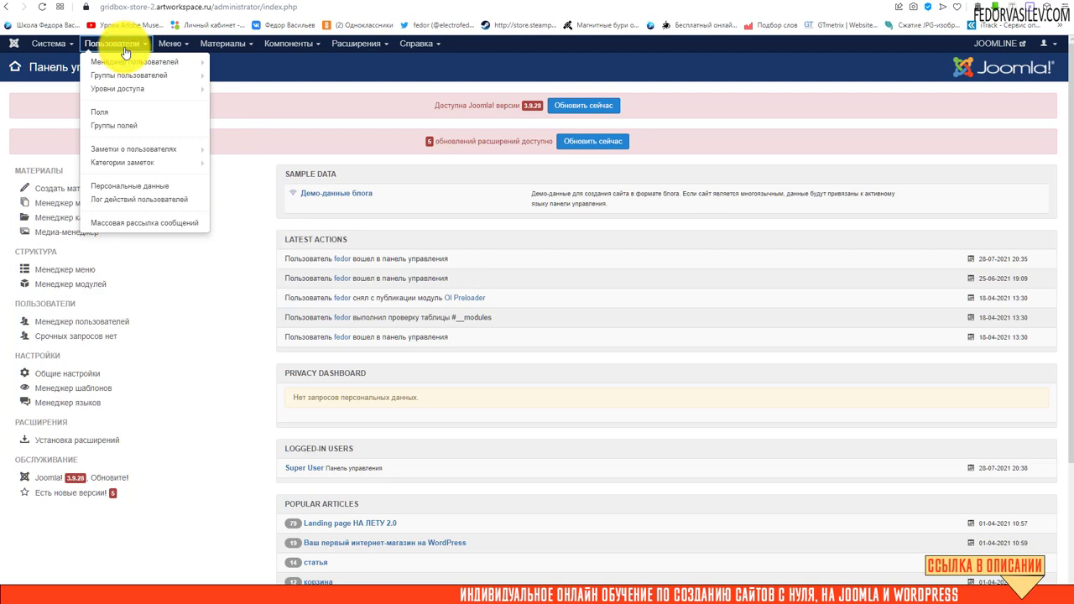
pyautogui.click(136, 164)
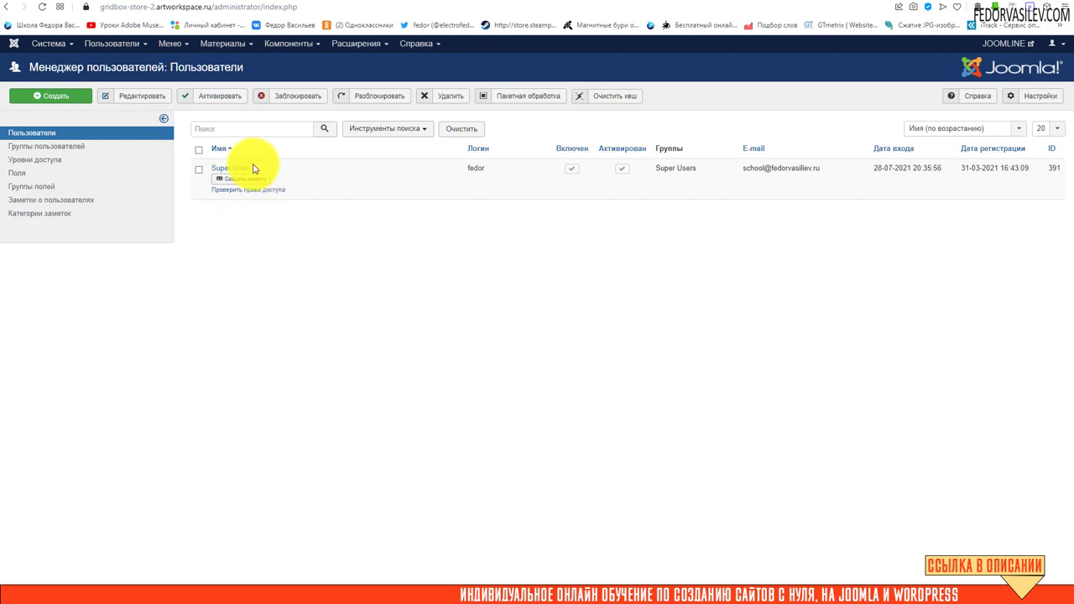
pyautogui.moveTo(251, 164); pyautogui.dragTo(204, 173)
pyautogui.click(374, 227)
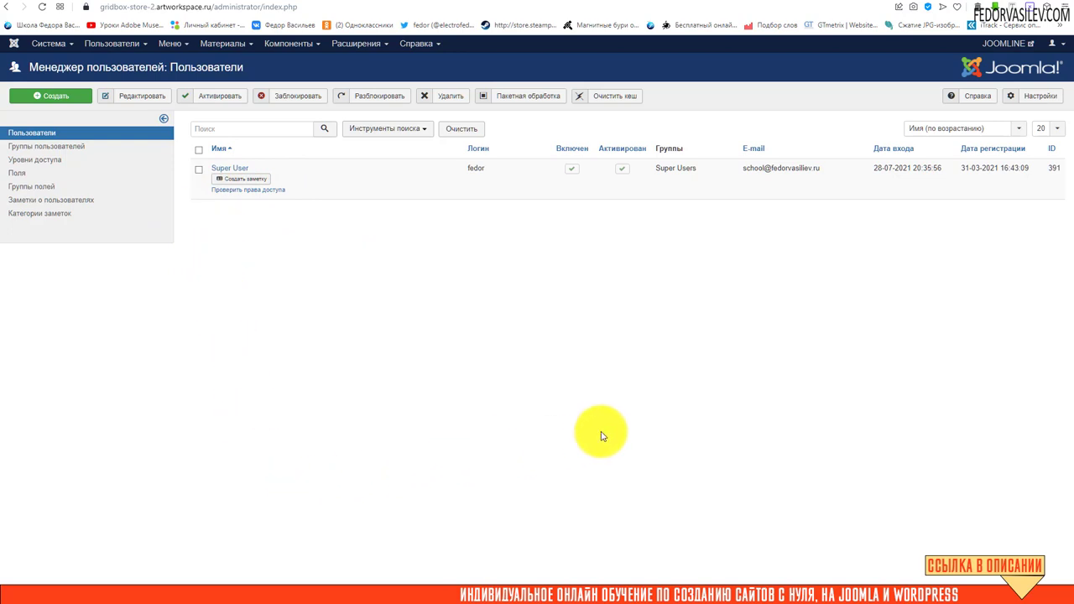
pyautogui.moveTo(830, 166); pyautogui.dragTo(654, 168)
pyautogui.click(702, 179)
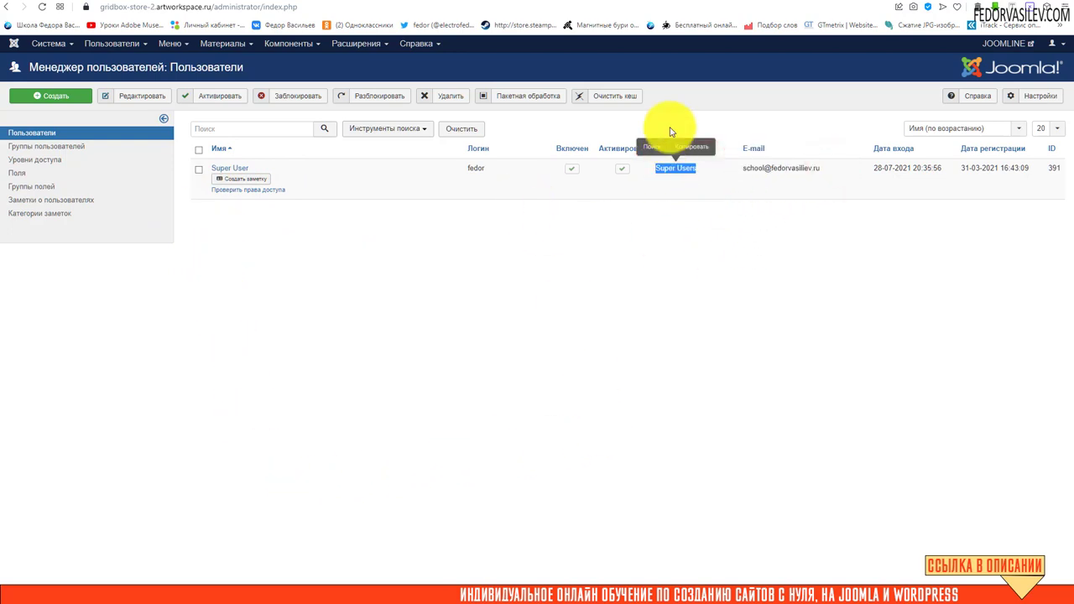
pyautogui.click(673, 118)
pyautogui.click(688, 141)
pyautogui.click(674, 254)
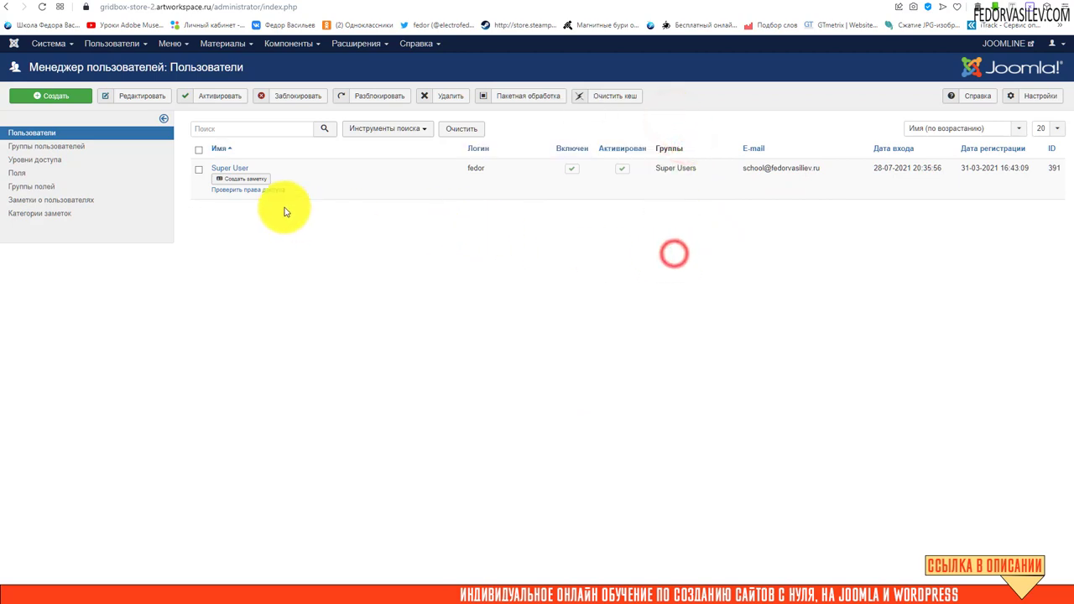
# - Open the Super User account's profile for editing and check its name and login fields
pyautogui.click(227, 170)
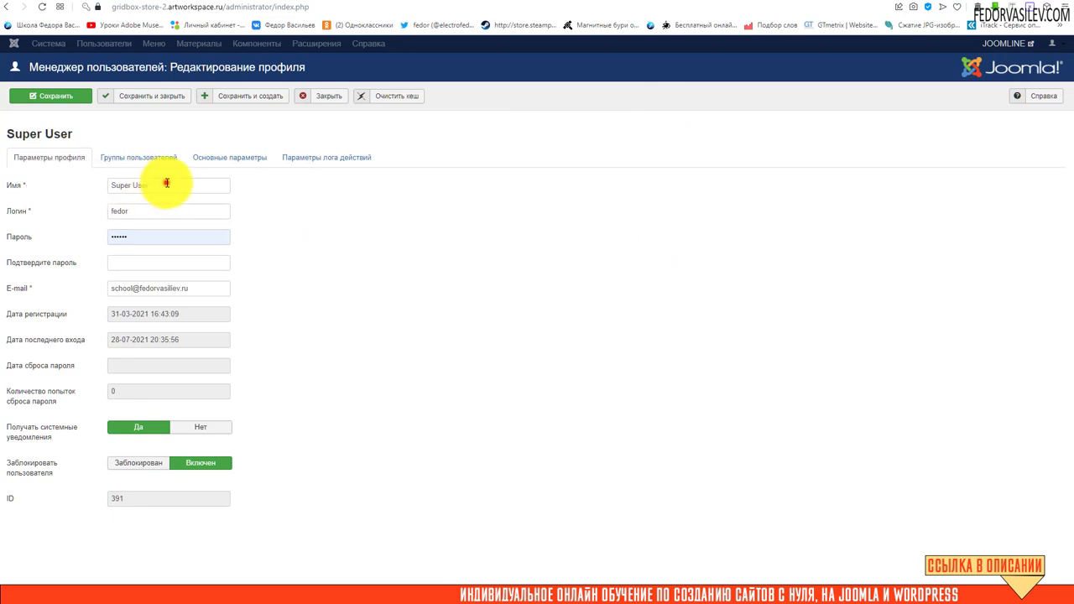
pyautogui.moveTo(166, 182); pyautogui.dragTo(98, 194)
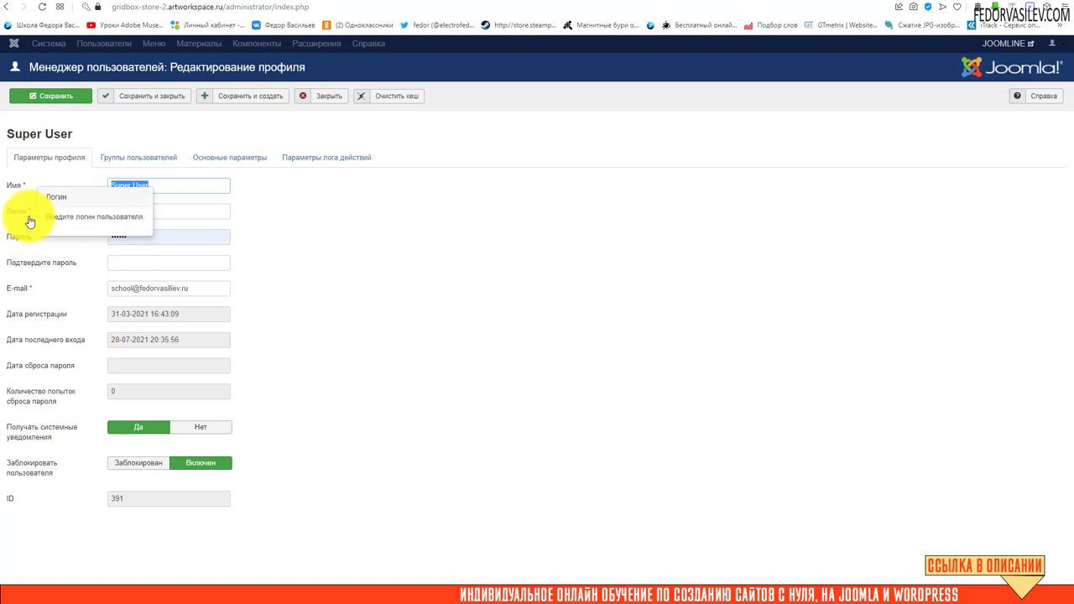
pyautogui.click(138, 211)
pyautogui.click(156, 211)
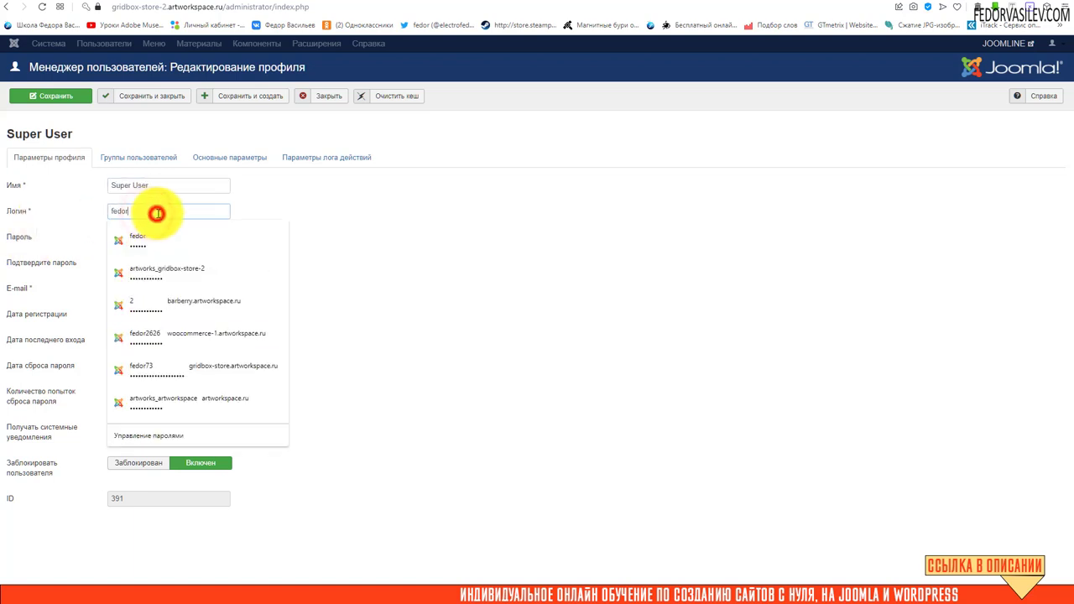
pyautogui.click(361, 233)
# - Replace the contents of the Super User profile's password field with the account password
pyautogui.click(155, 237)
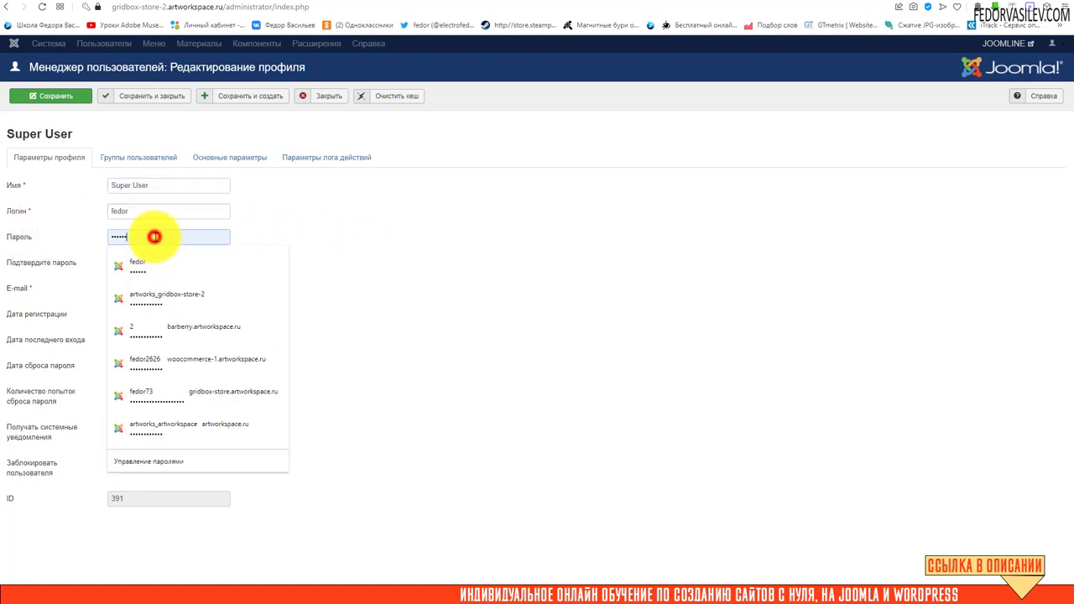
pyautogui.doubleClick(171, 234)
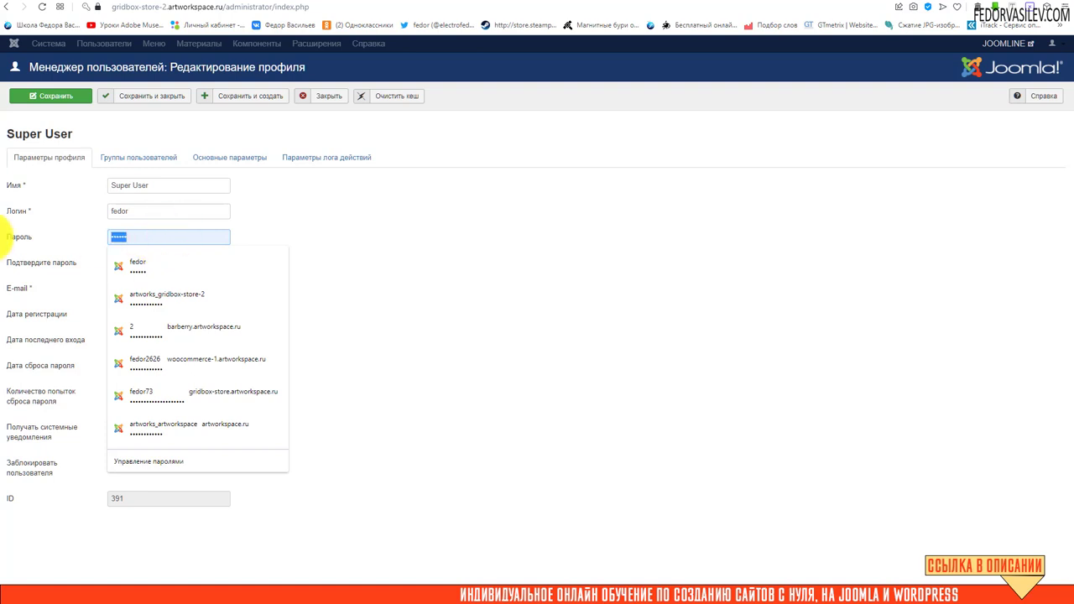
pyautogui.press('BackSpace')
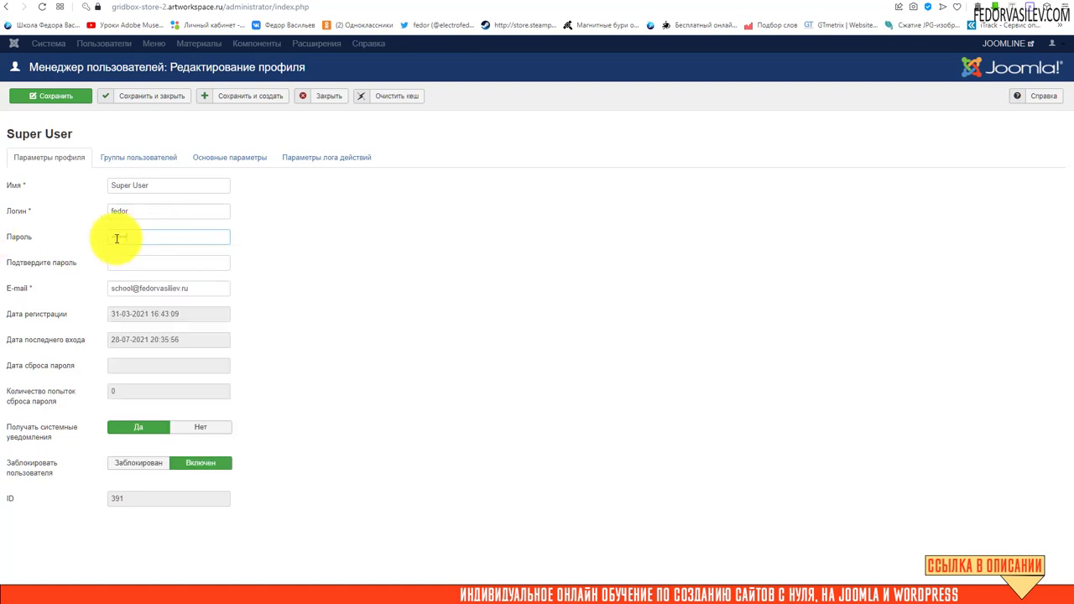
pyautogui.hotkey('ctrl', 'v')
# - Replace the Super User profile's e-mail with a different e-mail address
pyautogui.click(203, 284)
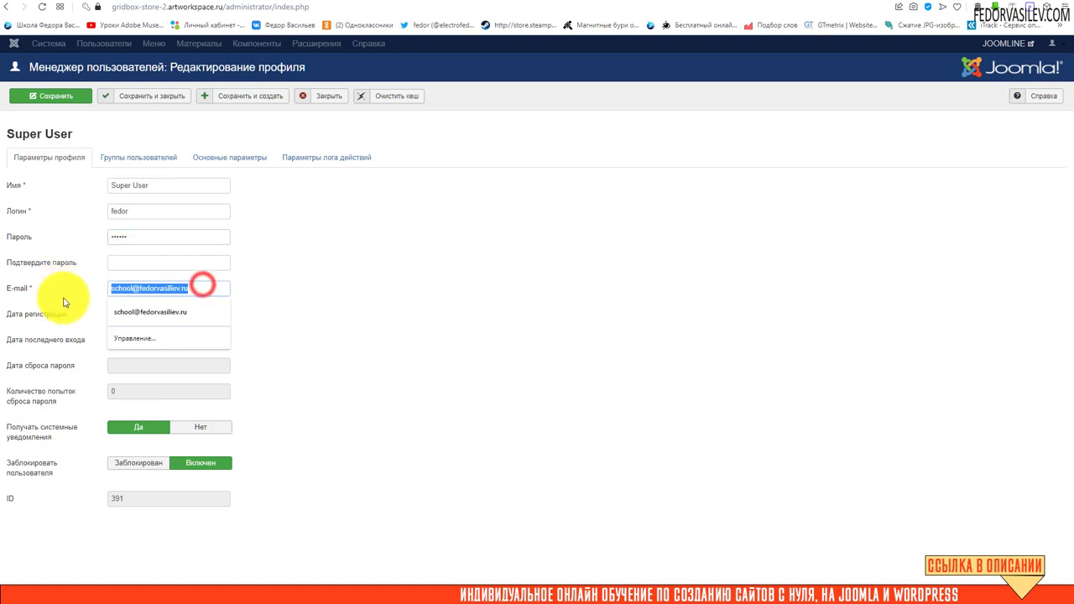
pyautogui.click(354, 309)
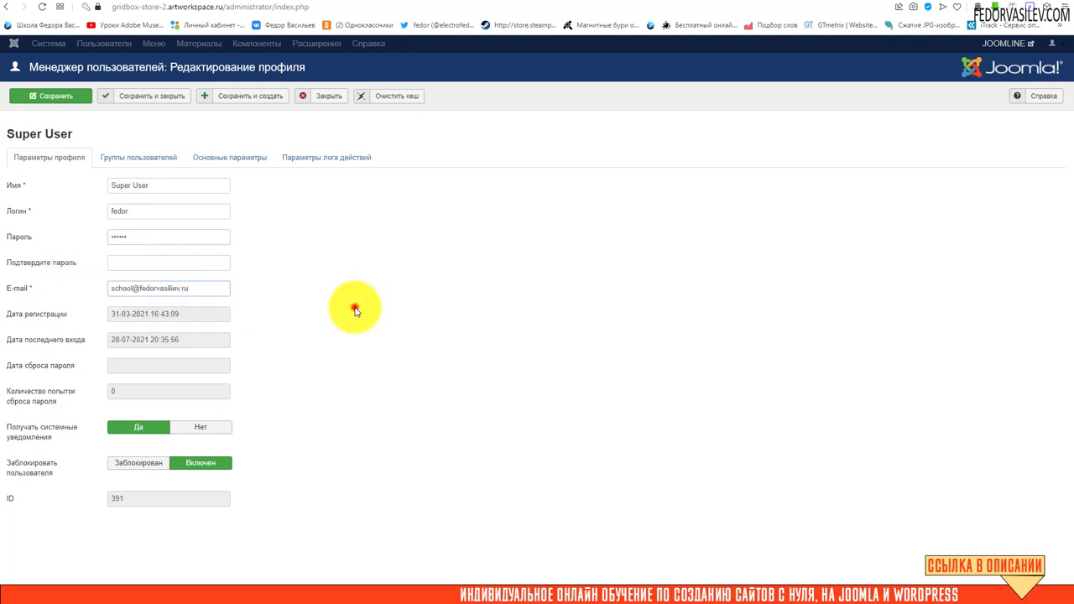
pyautogui.click(206, 287)
pyautogui.moveTo(205, 287); pyautogui.dragTo(137, 293)
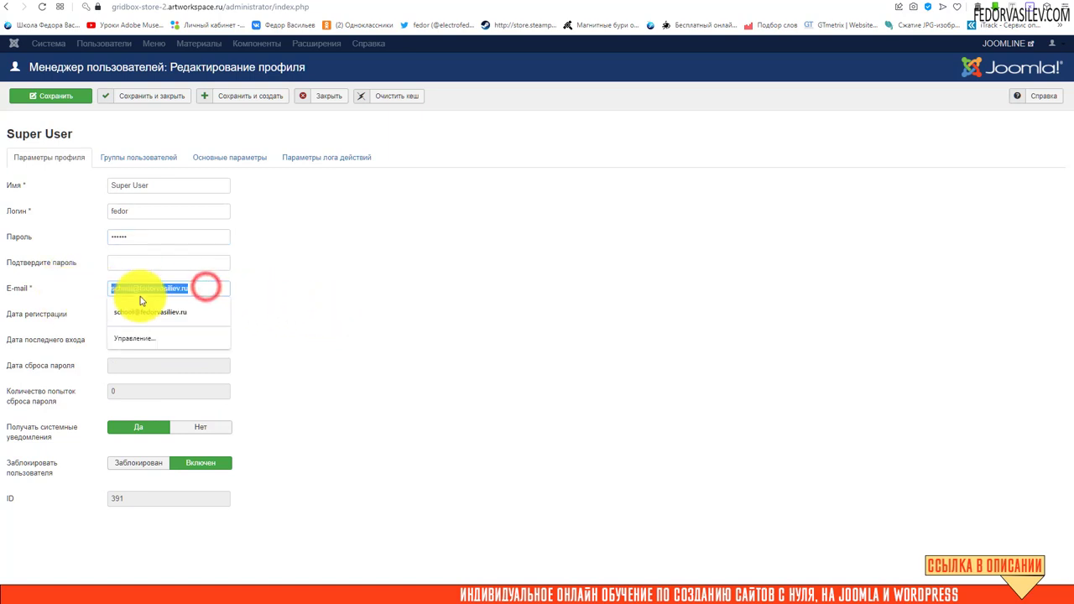
pyautogui.click(211, 288)
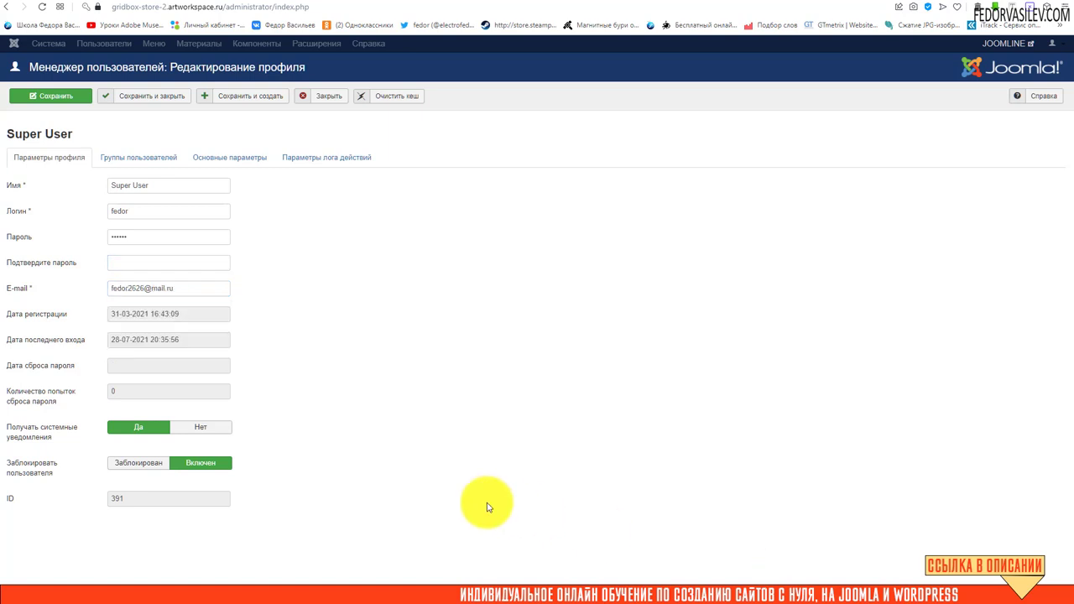
# - Repeat the account password in the password confirmation field and save the Super User profile
pyautogui.click(134, 264)
pyautogui.click(134, 263)
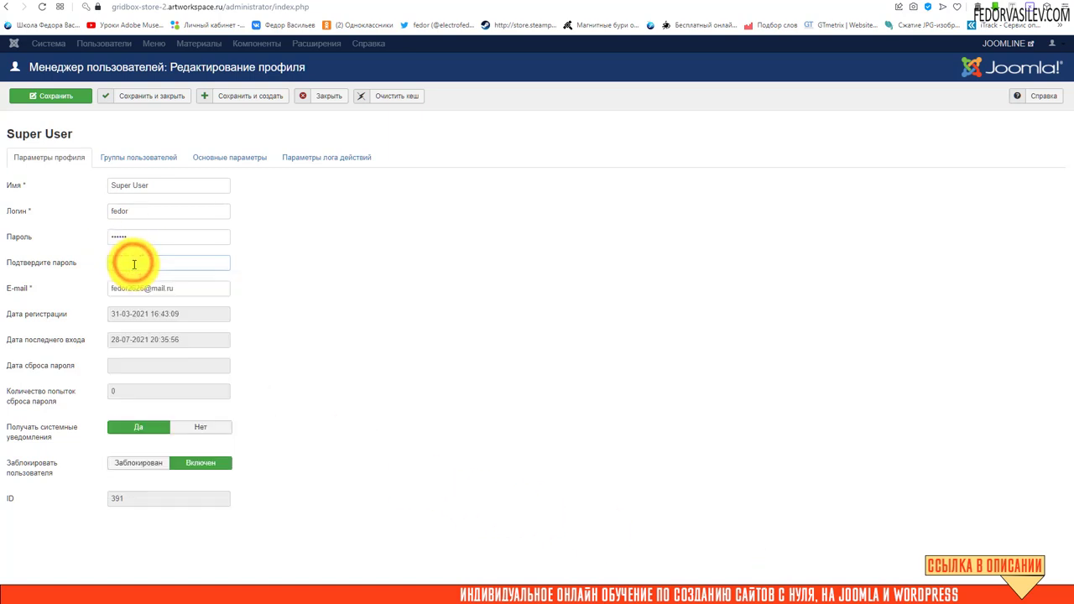
pyautogui.write('******')
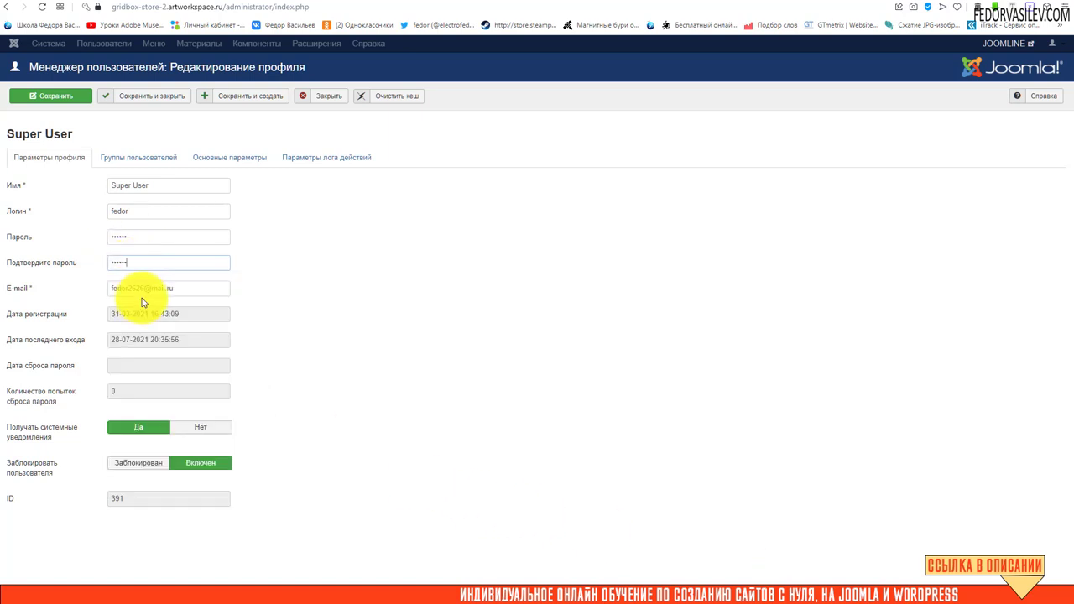
pyautogui.click(40, 96)
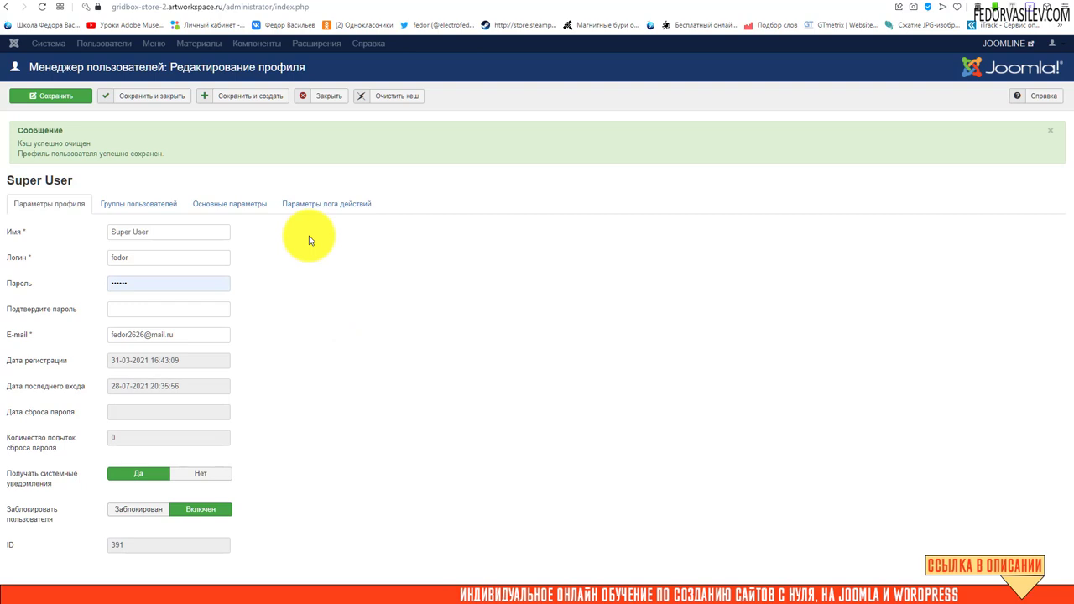
# - Close the Super User profile and log out of the administration panel
pyautogui.click(320, 99)
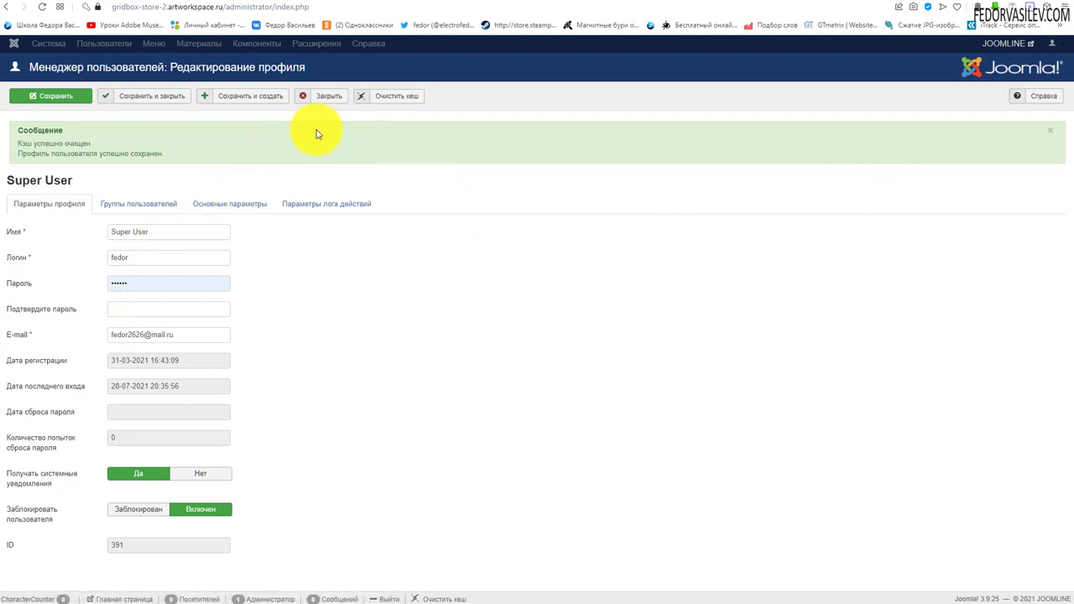
pyautogui.click(327, 98)
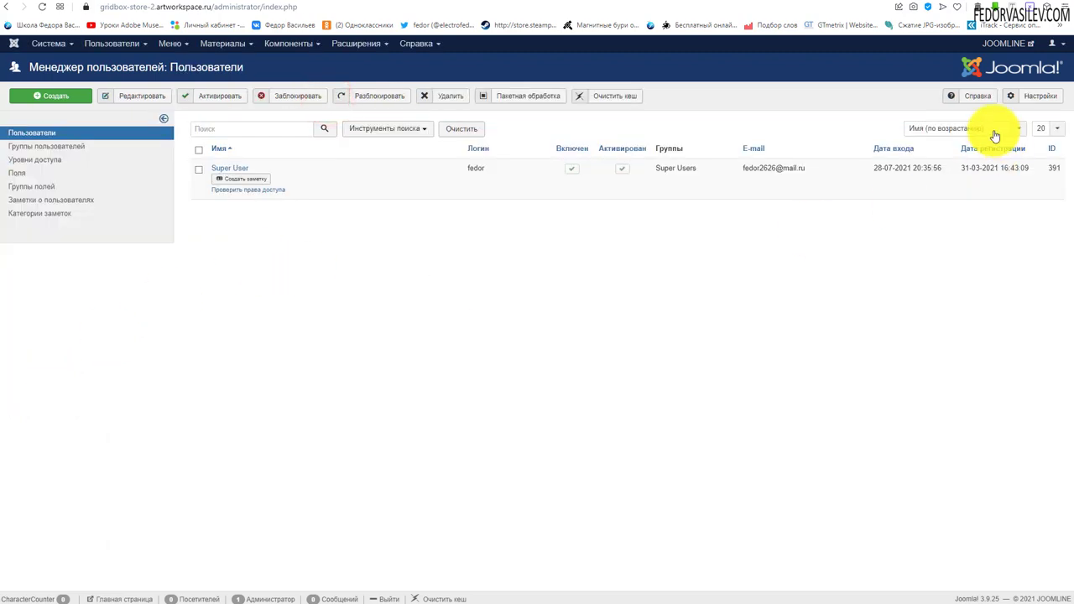
pyautogui.click(1054, 43)
pyautogui.click(1010, 108)
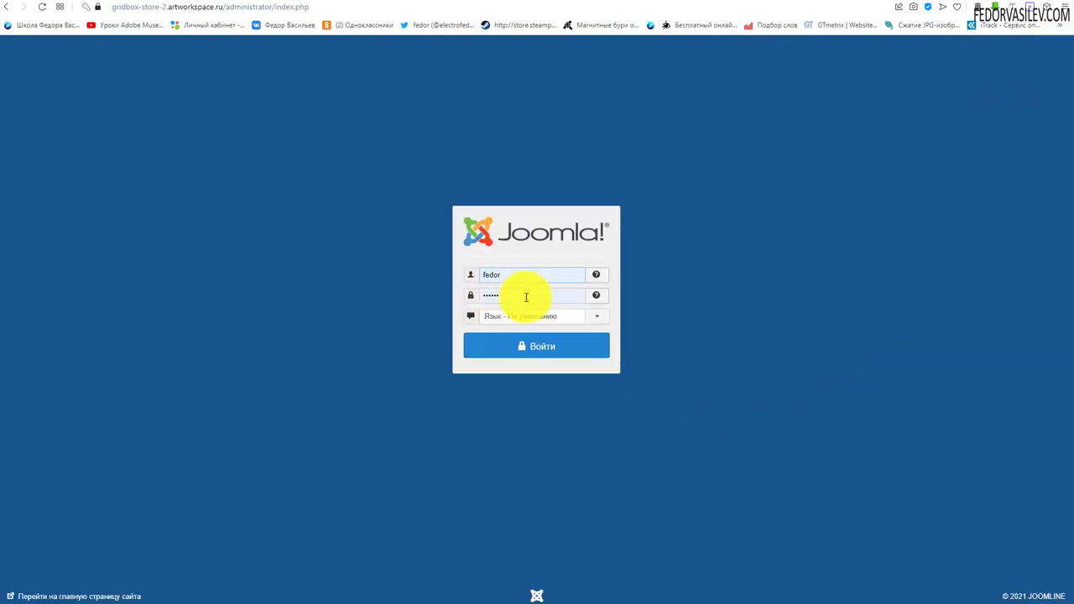
# - Log back in to the administration panel with the prefilled login and password
pyautogui.click(520, 293)
pyautogui.click(709, 292)
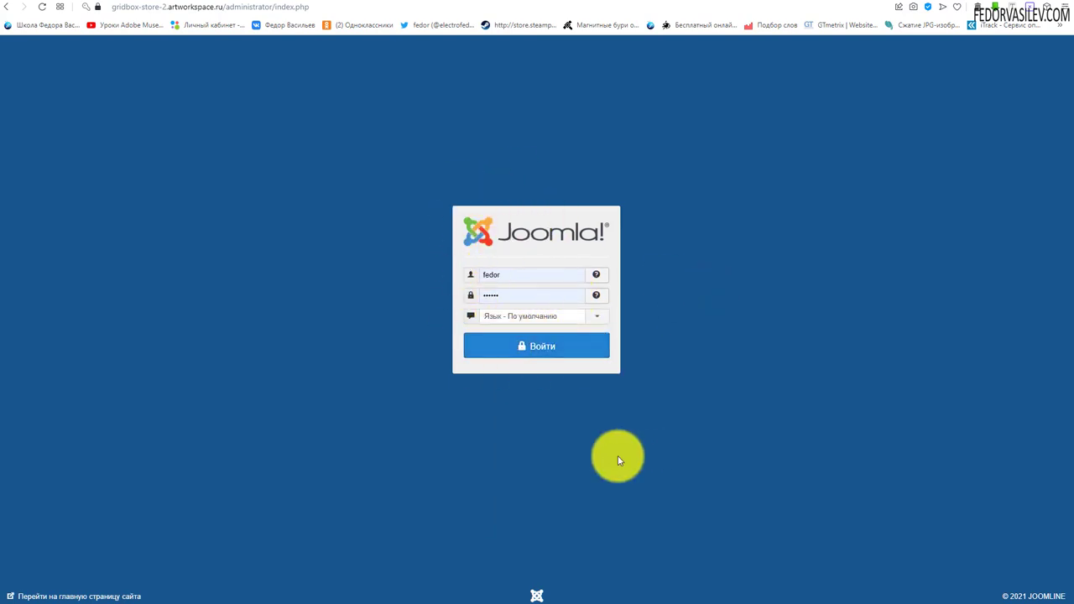
pyautogui.click(541, 345)
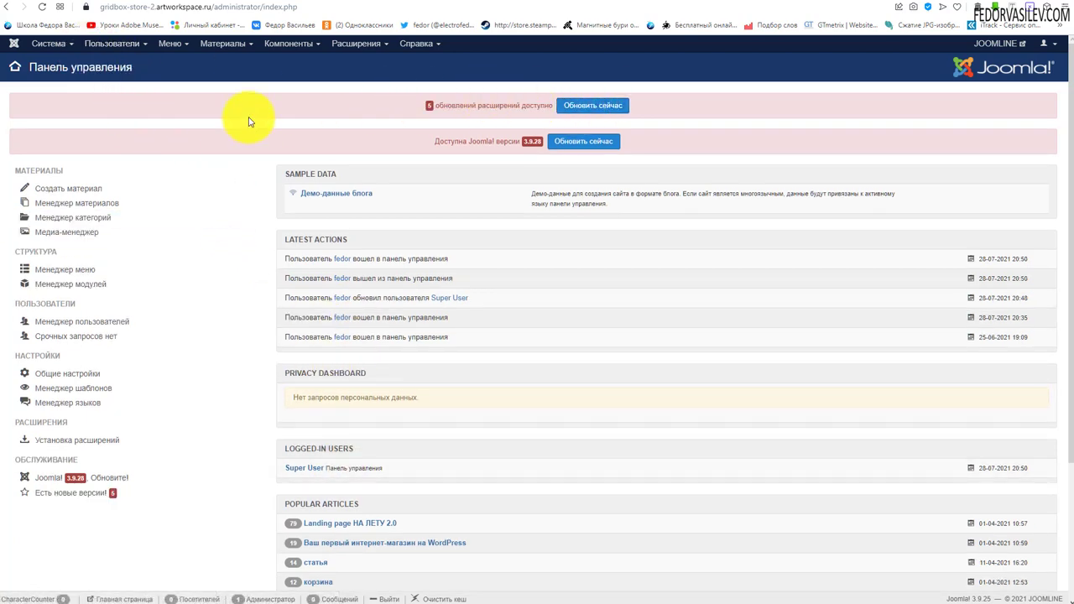
# - View the site's global configuration page and return to the control panel
pyautogui.click(48, 44)
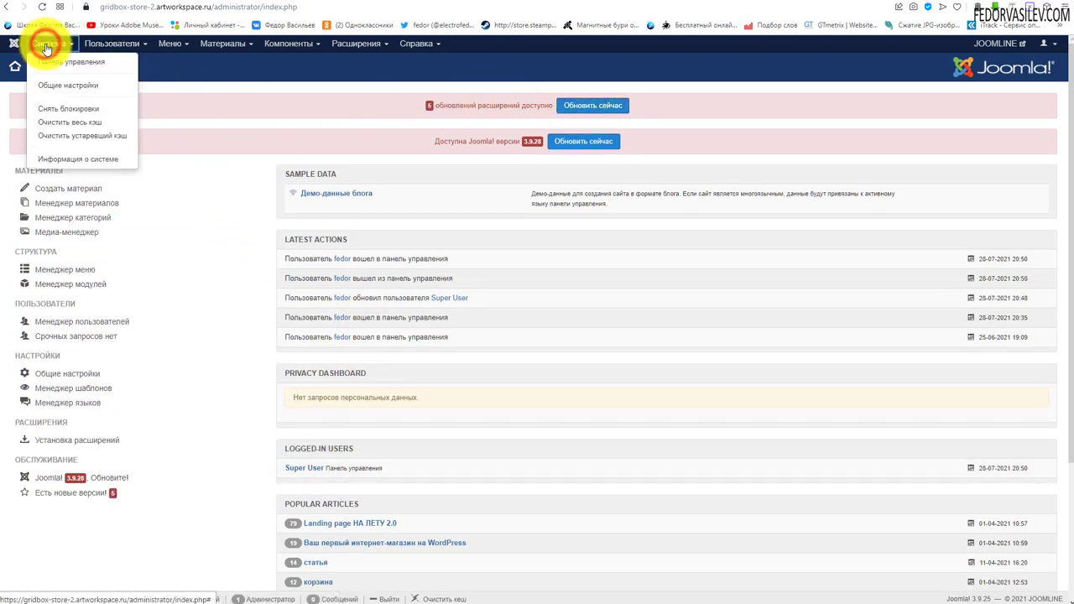
pyautogui.click(52, 85)
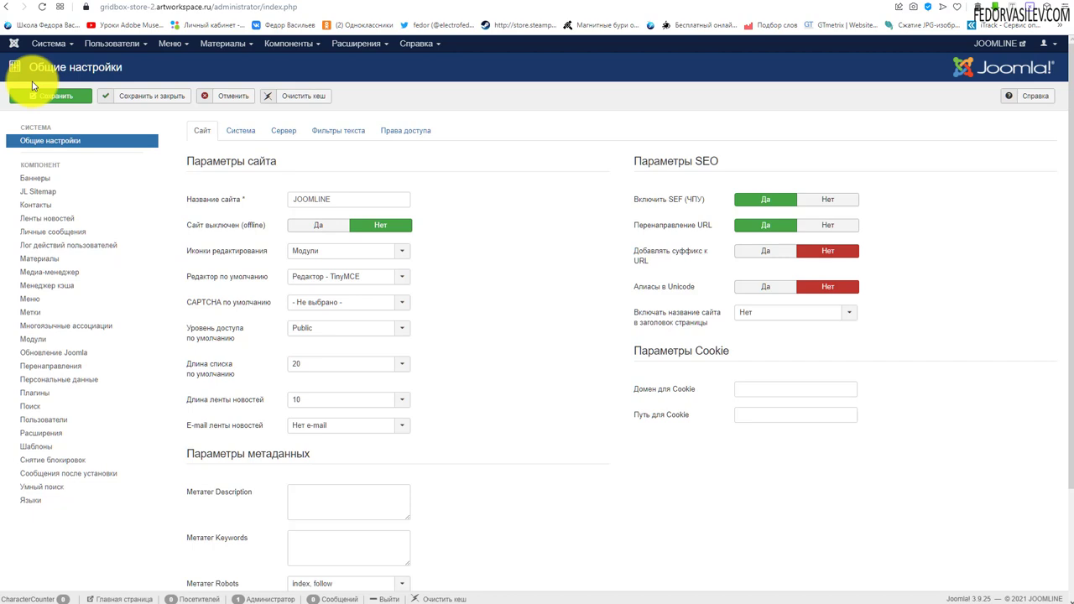
pyautogui.click(48, 43)
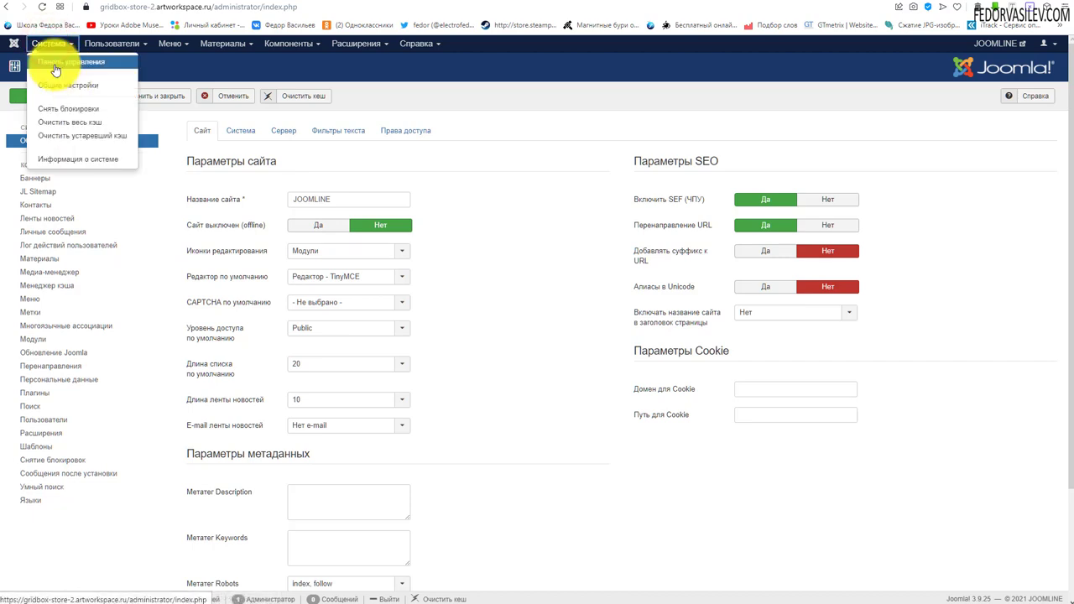
pyautogui.click(55, 65)
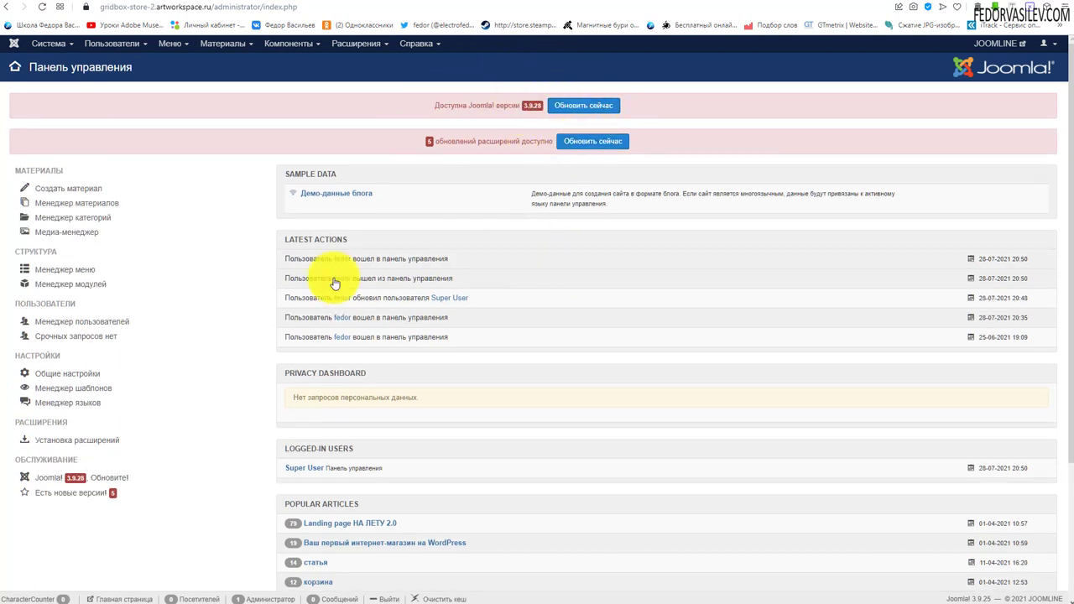
# - Compare the installed and latest Joomla versions on the core update page, and open the list of available extension updates
pyautogui.click(45, 478)
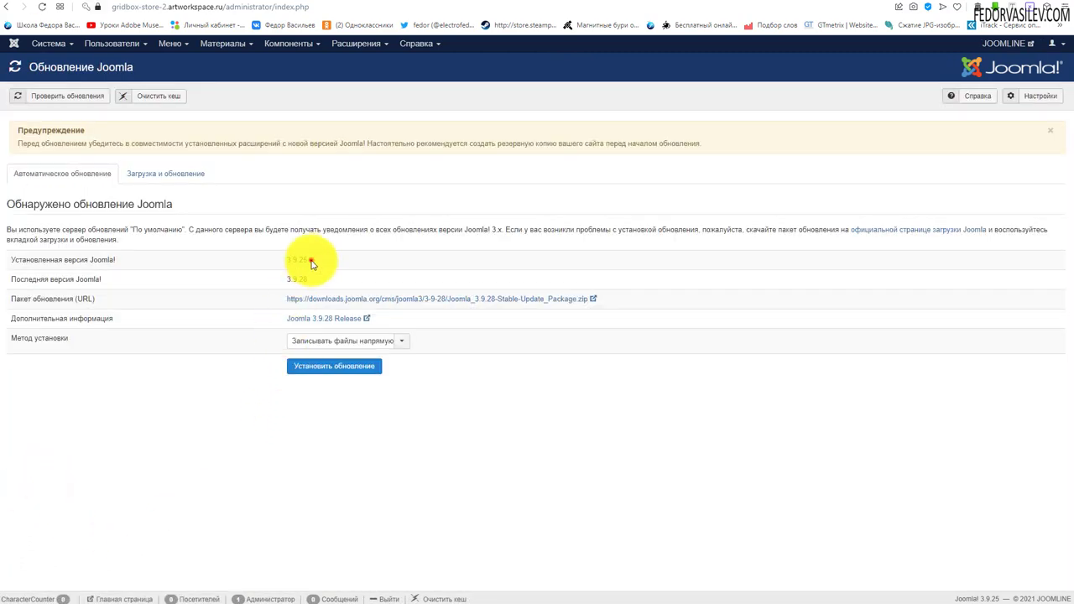
pyautogui.moveTo(308, 260); pyautogui.dragTo(277, 280)
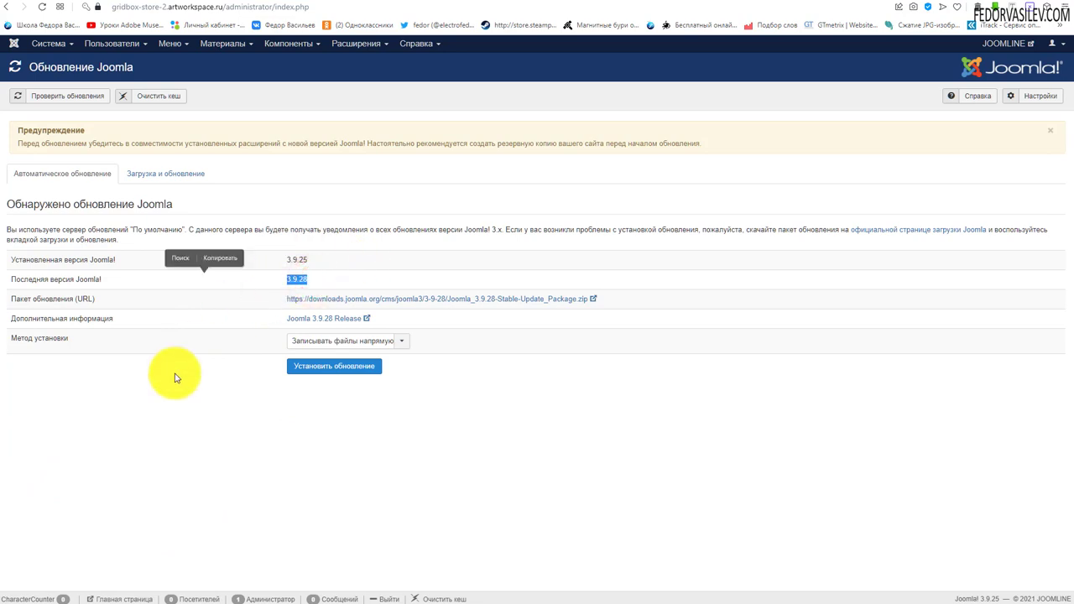
pyautogui.click(7, 6)
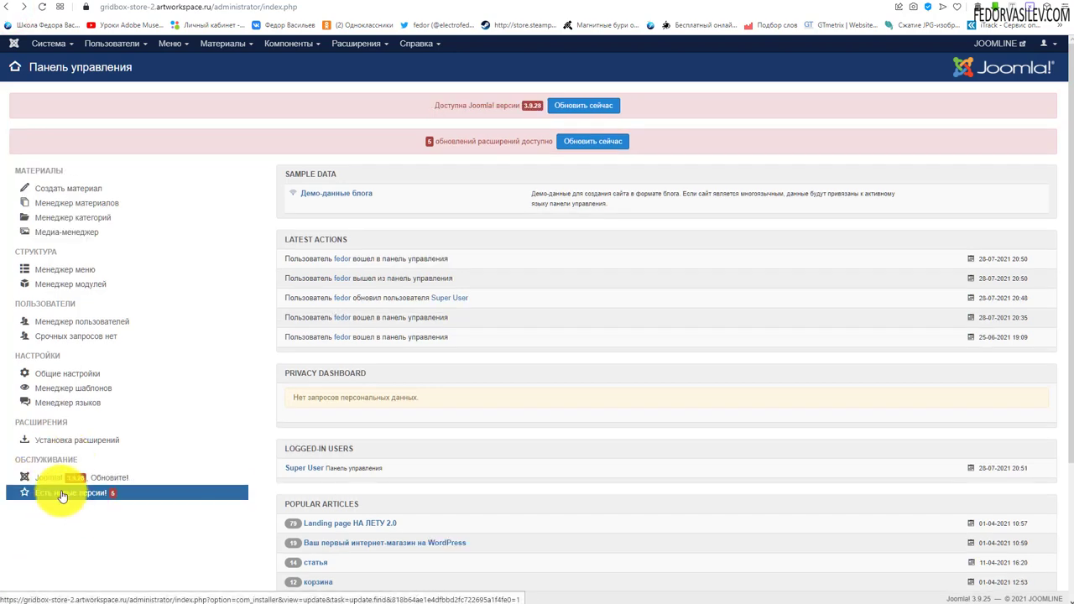
pyautogui.click(61, 491)
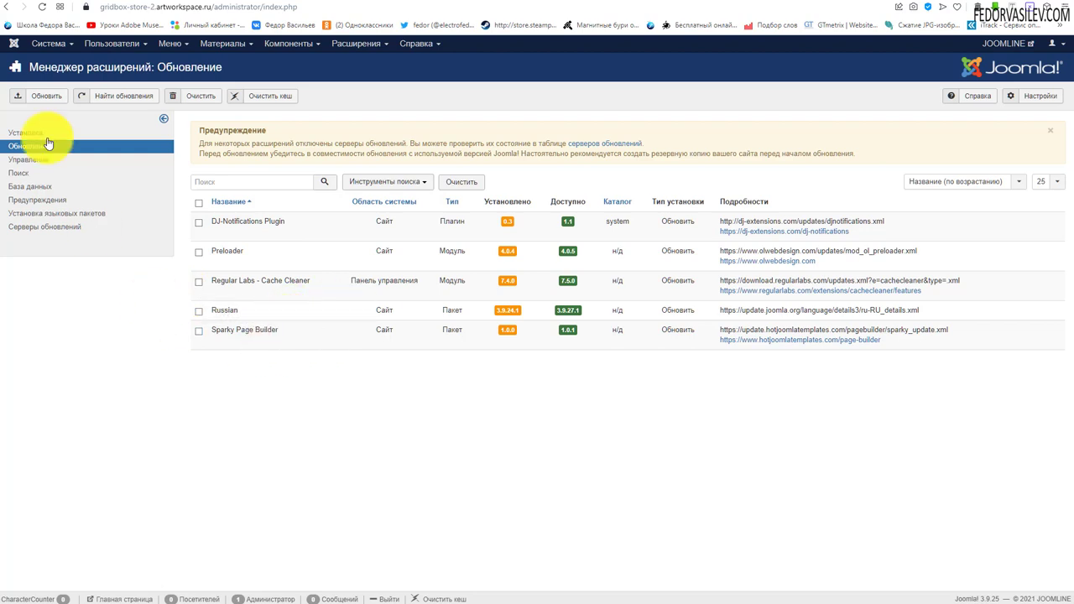
# - Open the Joomla core update page from the control panel and clear the cache there
pyautogui.click(52, 44)
pyautogui.click(60, 57)
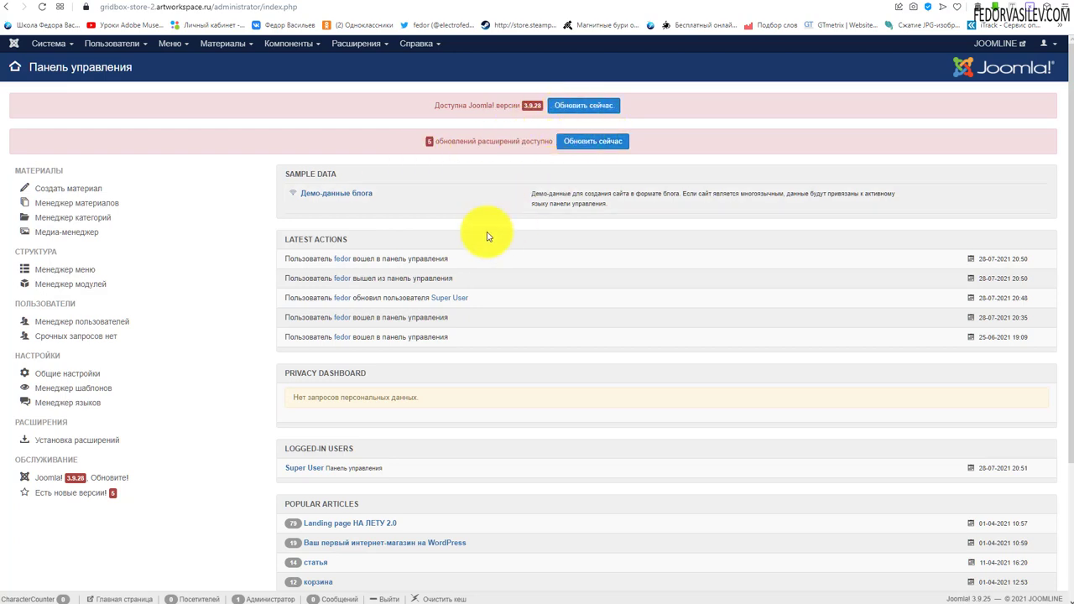
pyautogui.click(572, 106)
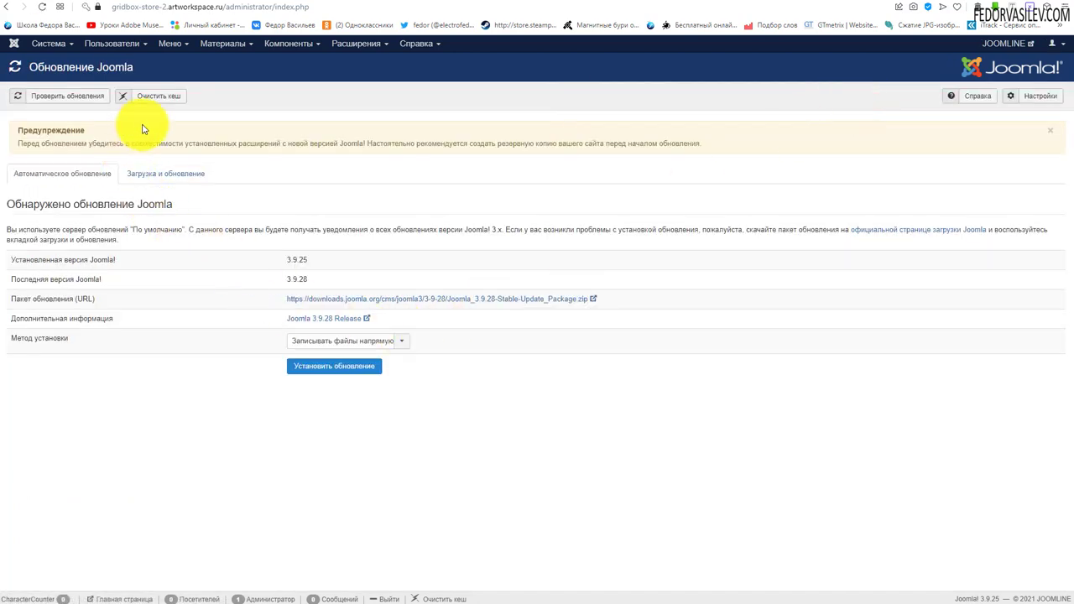
pyautogui.click(154, 97)
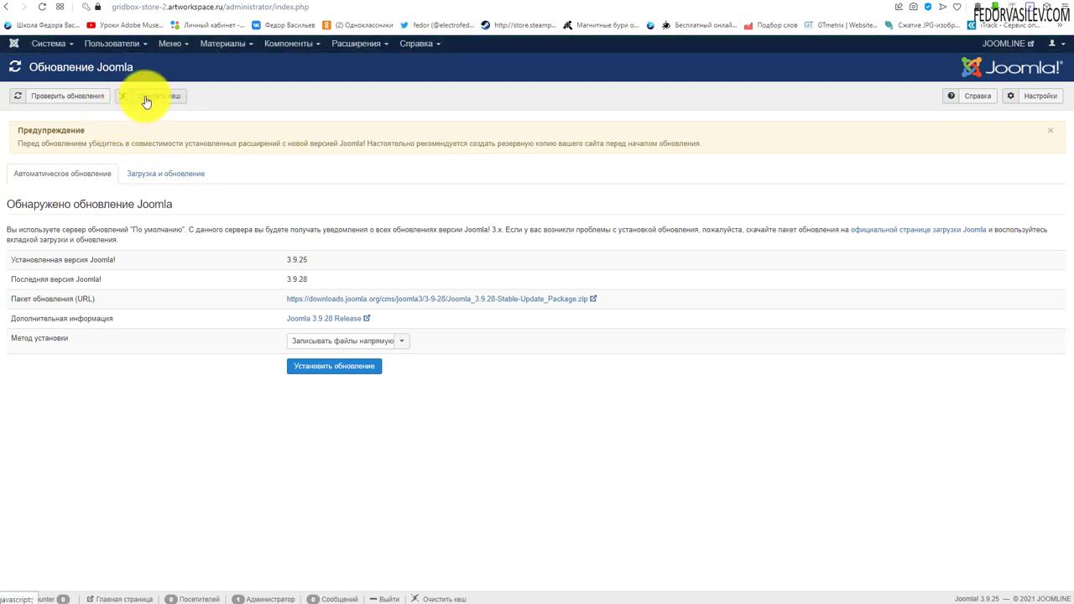
pyautogui.click(46, 43)
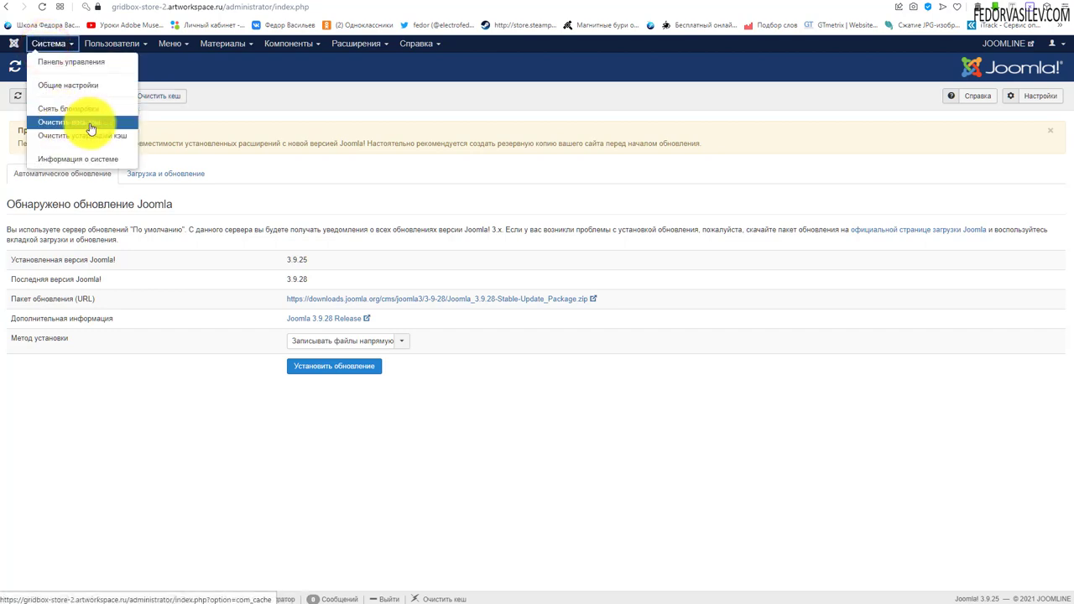
pyautogui.click(286, 95)
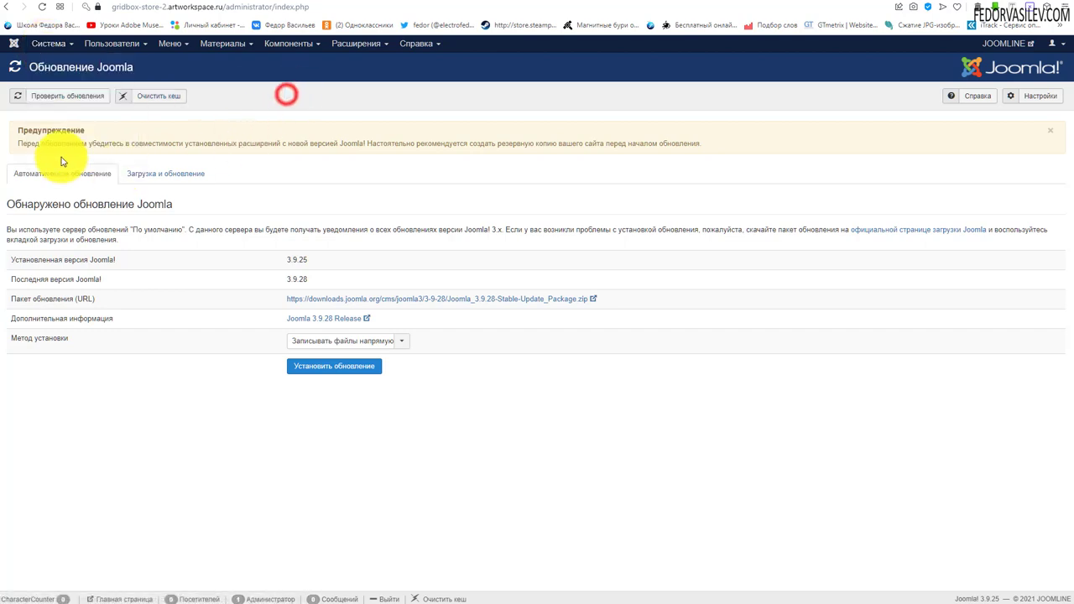
# - Install the Joomla 3.9.28 core update after a fresh update check, and clear the cache
pyautogui.click(46, 95)
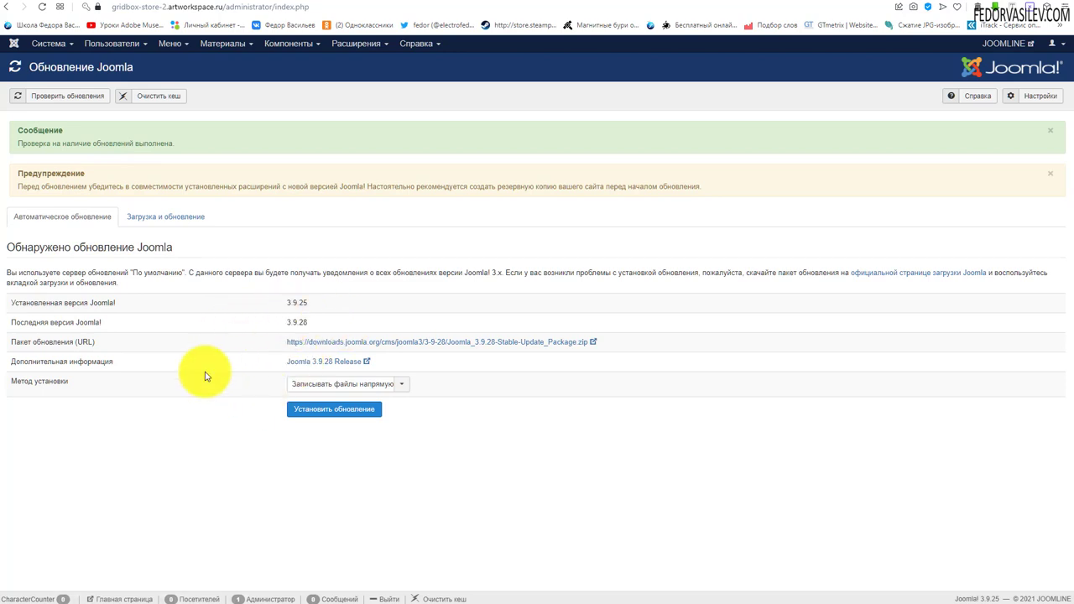
pyautogui.click(315, 411)
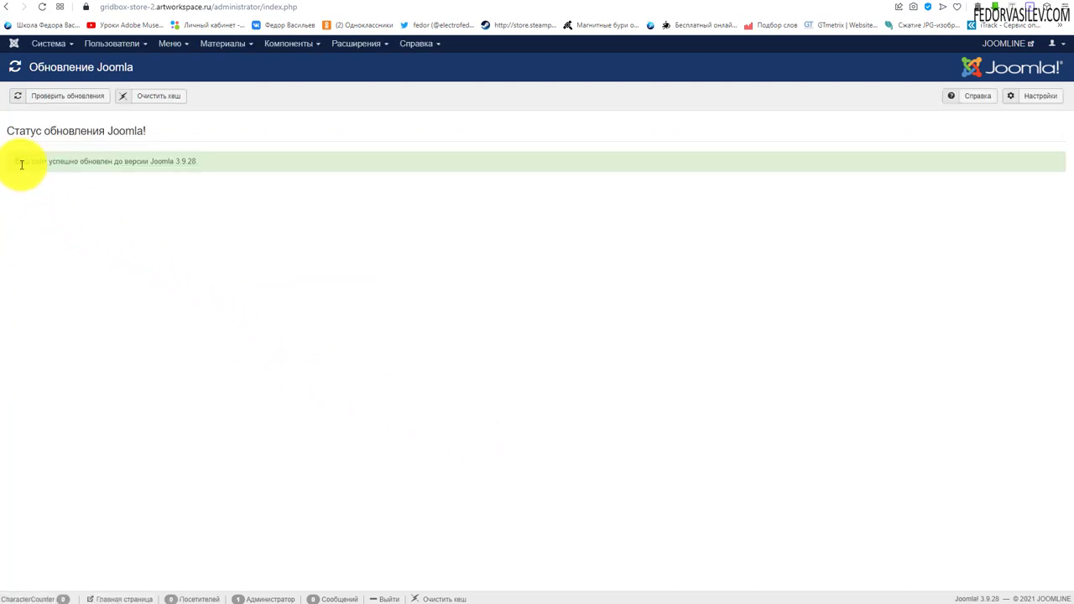
pyautogui.moveTo(22, 164); pyautogui.dragTo(129, 163)
pyautogui.click(132, 193)
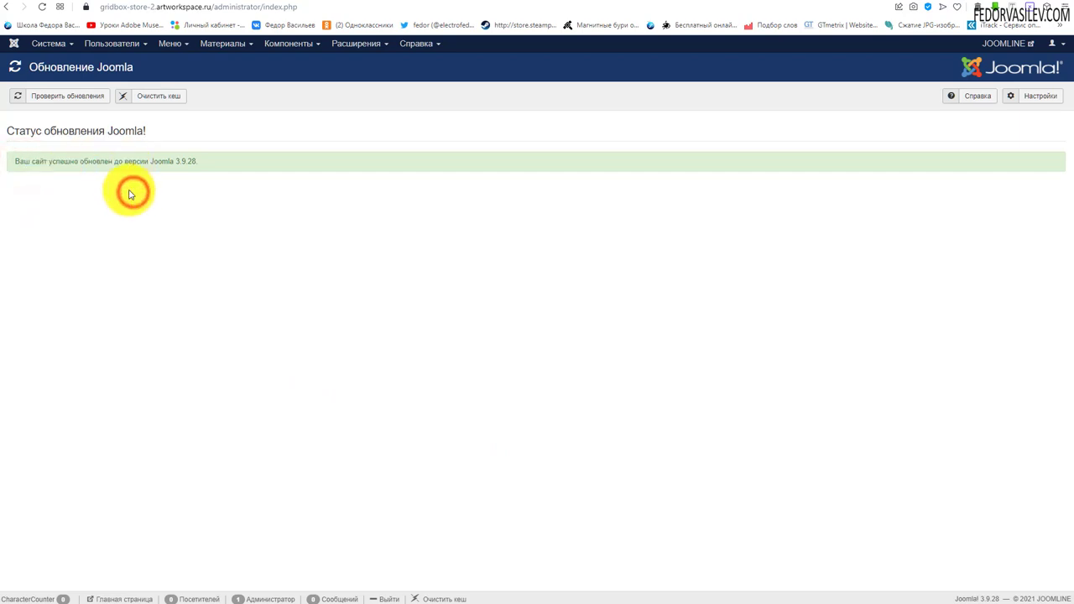
pyautogui.moveTo(63, 164); pyautogui.dragTo(197, 163)
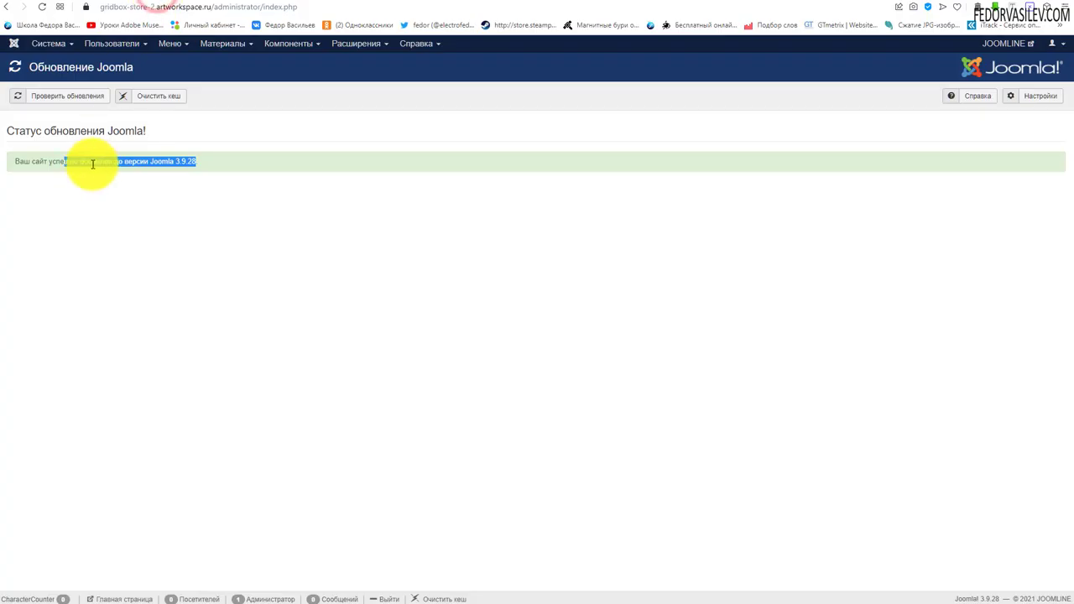
pyautogui.click(164, 95)
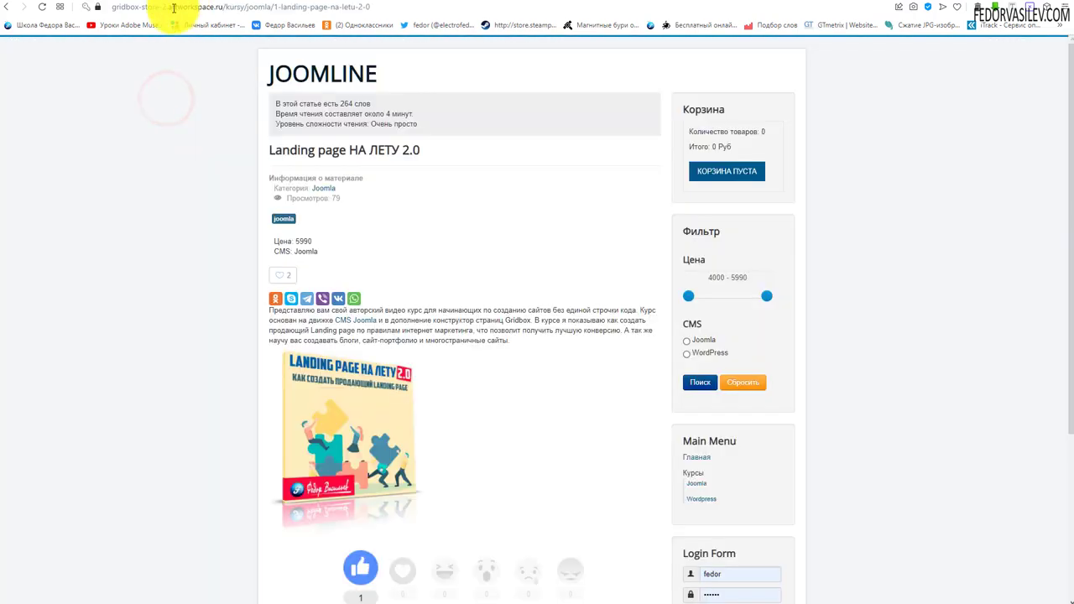
# - Reload the site's public "Landing page НА ЛЕТУ 2.0" article and look through the whole page
pyautogui.click(42, 6)
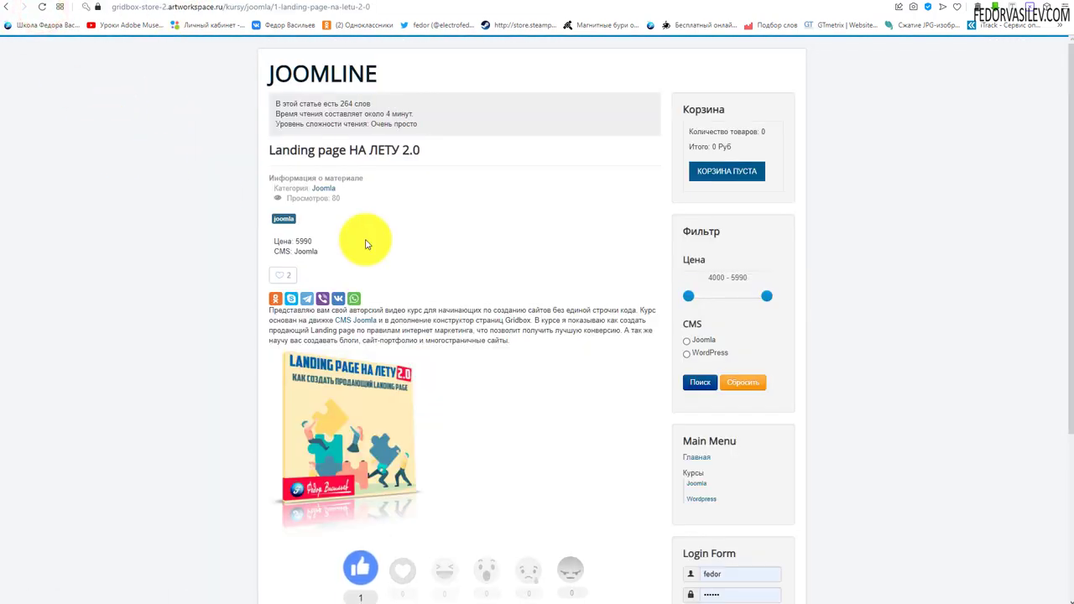
pyautogui.scroll(-3, 1065, 148)
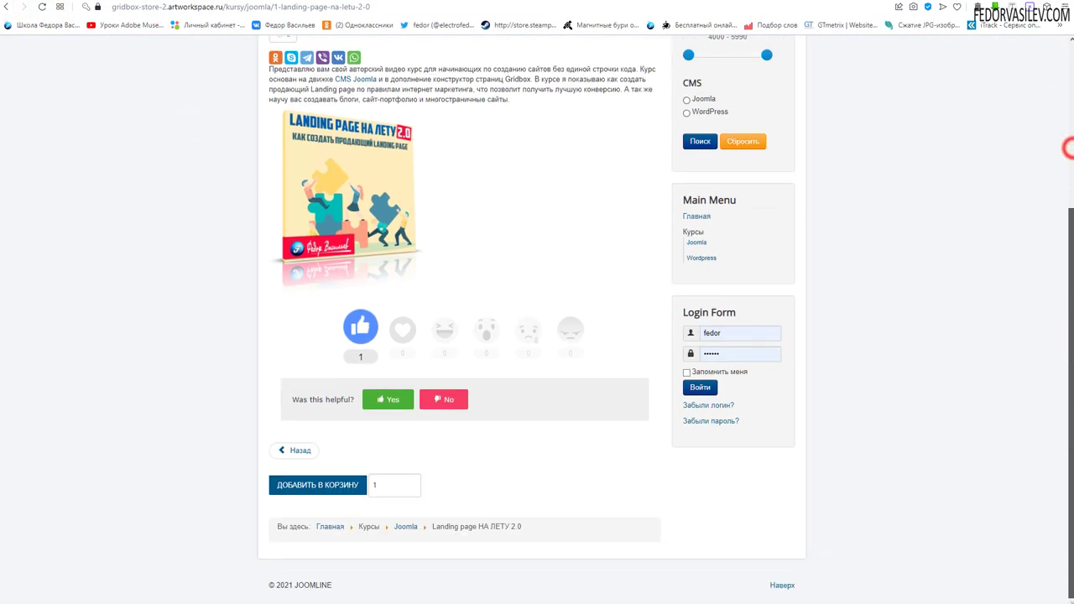
pyautogui.scroll(3, 1066, 148)
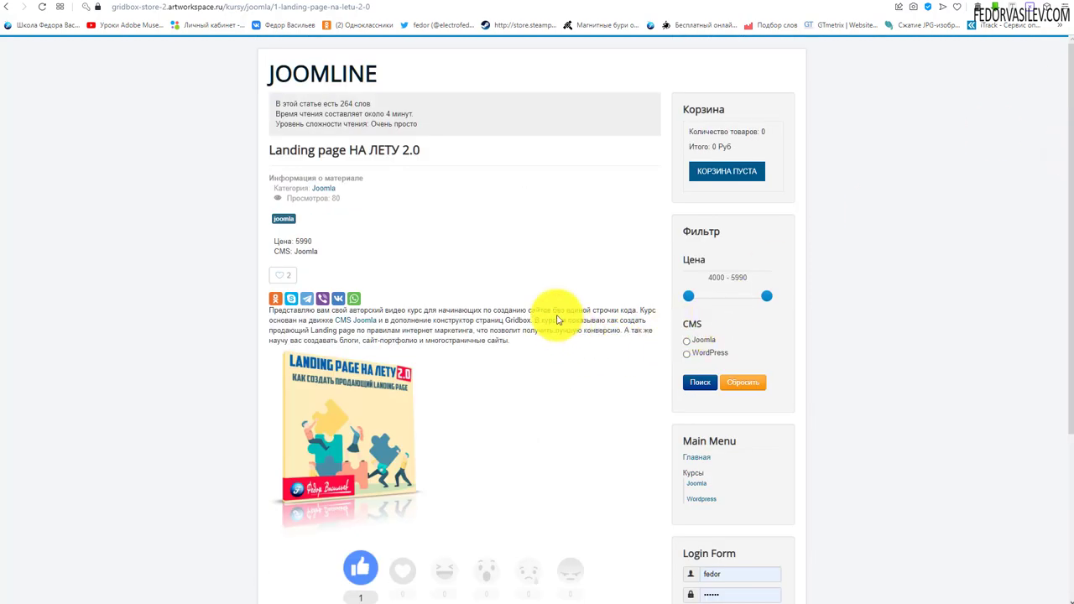
pyautogui.scroll(-3, 537, 336)
pyautogui.scroll(3, 479, 352)
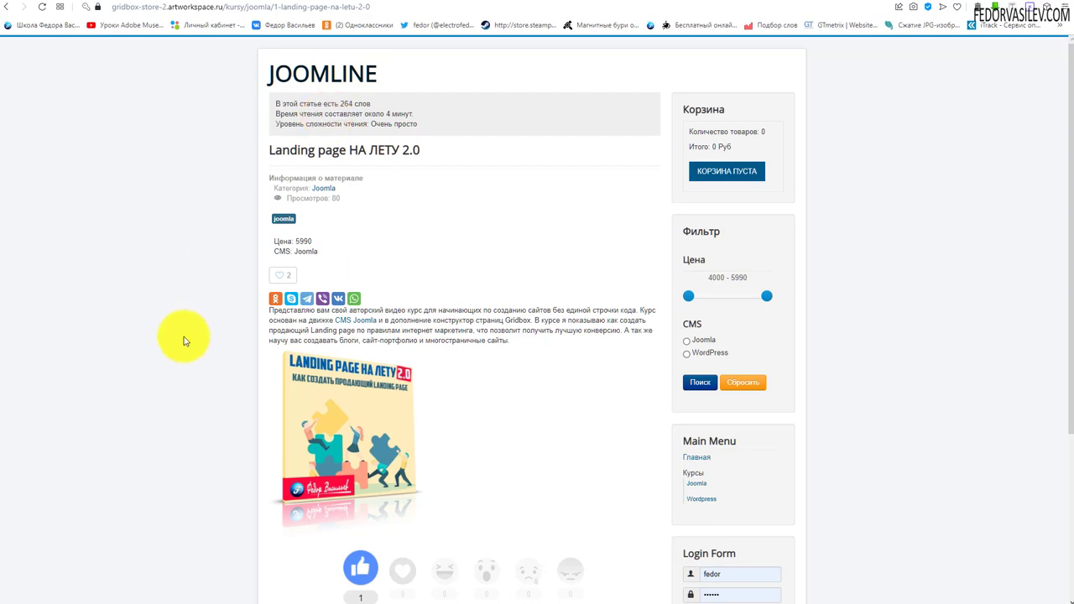
pyautogui.scroll(-3, 550, 147)
pyautogui.scroll(3, 504, 139)
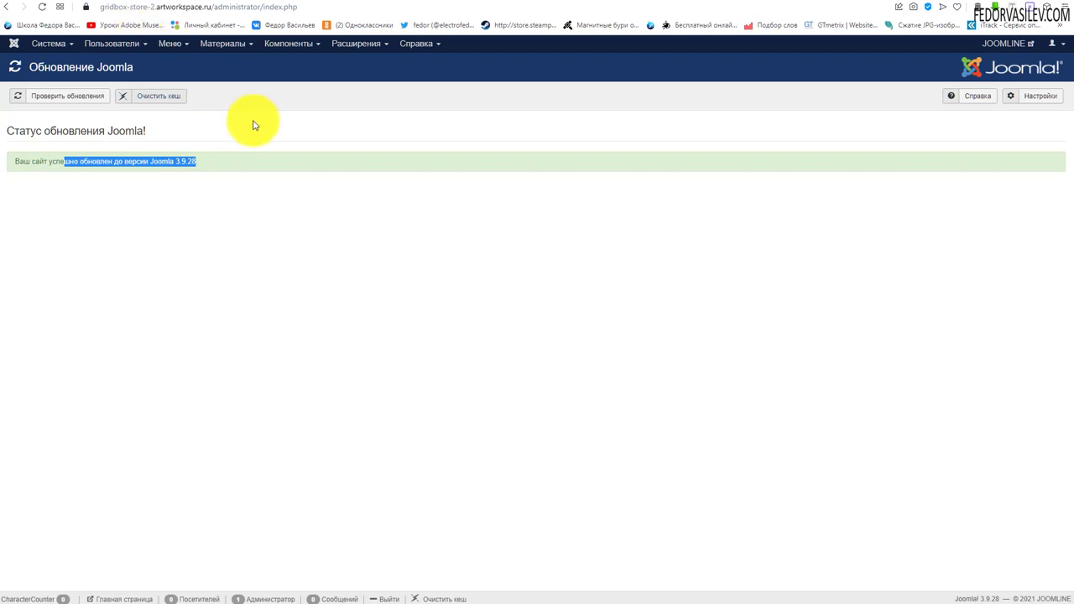
# - Return to the control panel and open the list of available extension updates
pyautogui.click(53, 43)
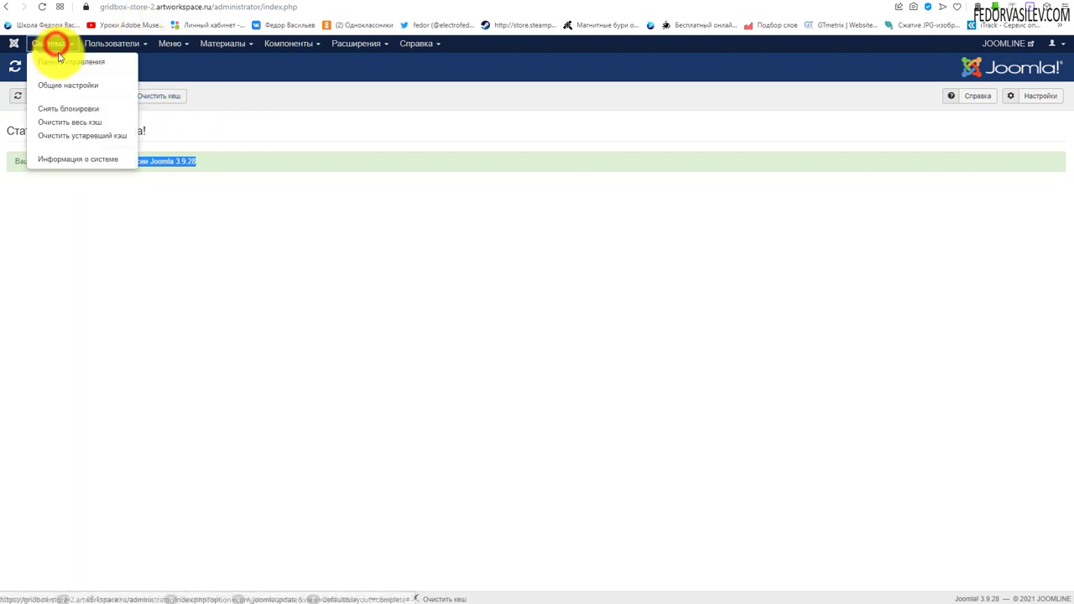
pyautogui.click(57, 57)
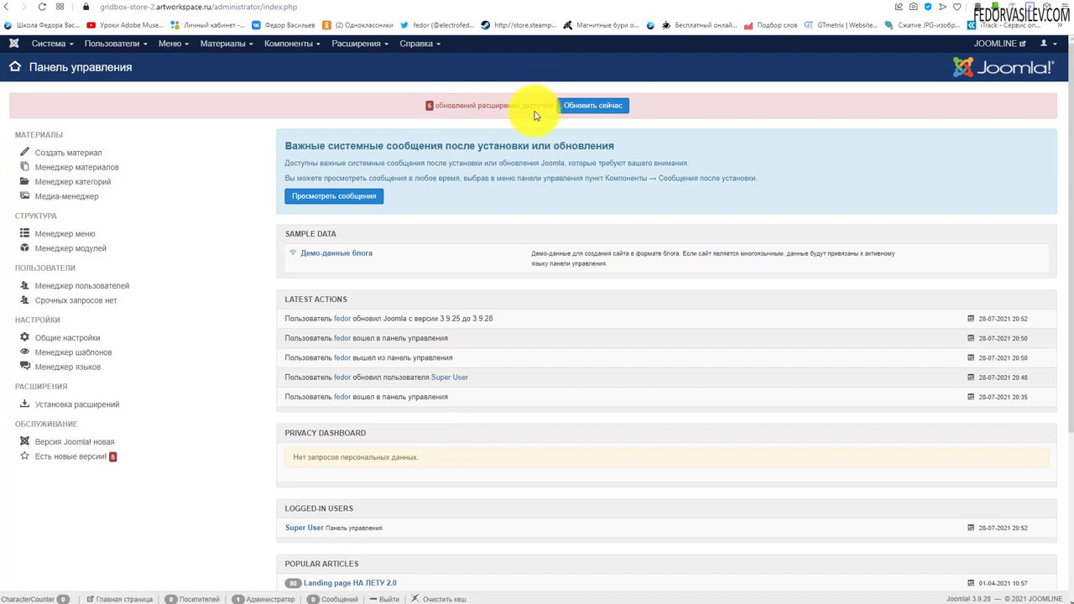
pyautogui.click(580, 107)
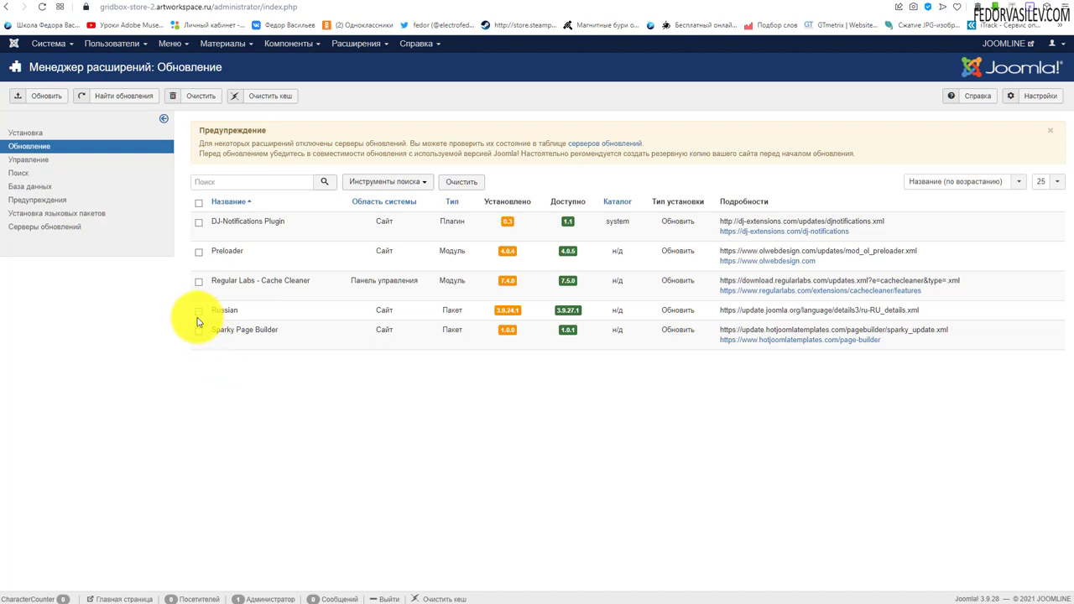
pyautogui.click(199, 203)
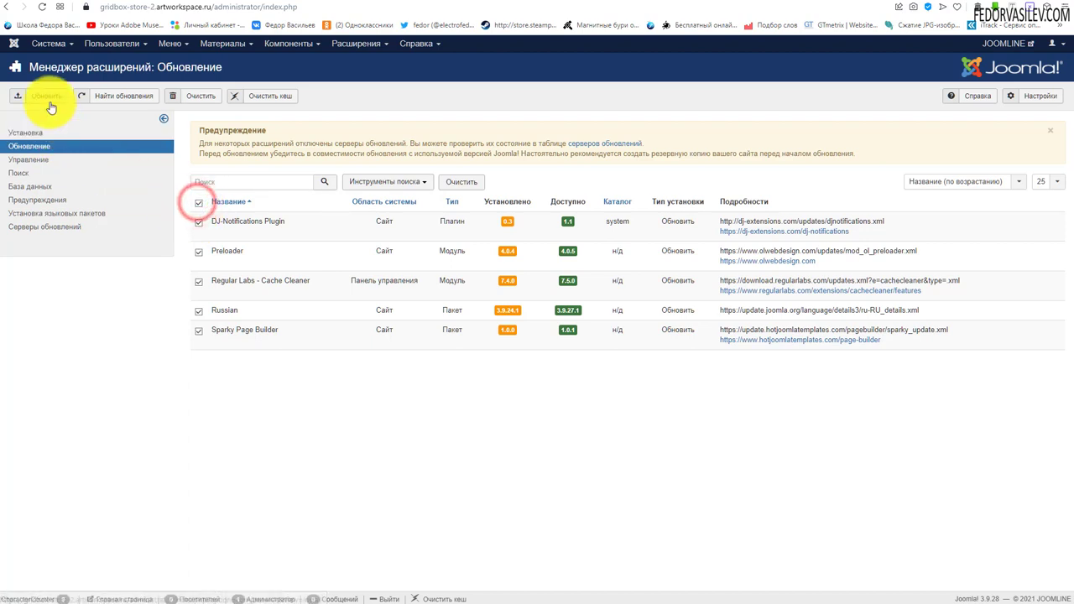
pyautogui.click(228, 356)
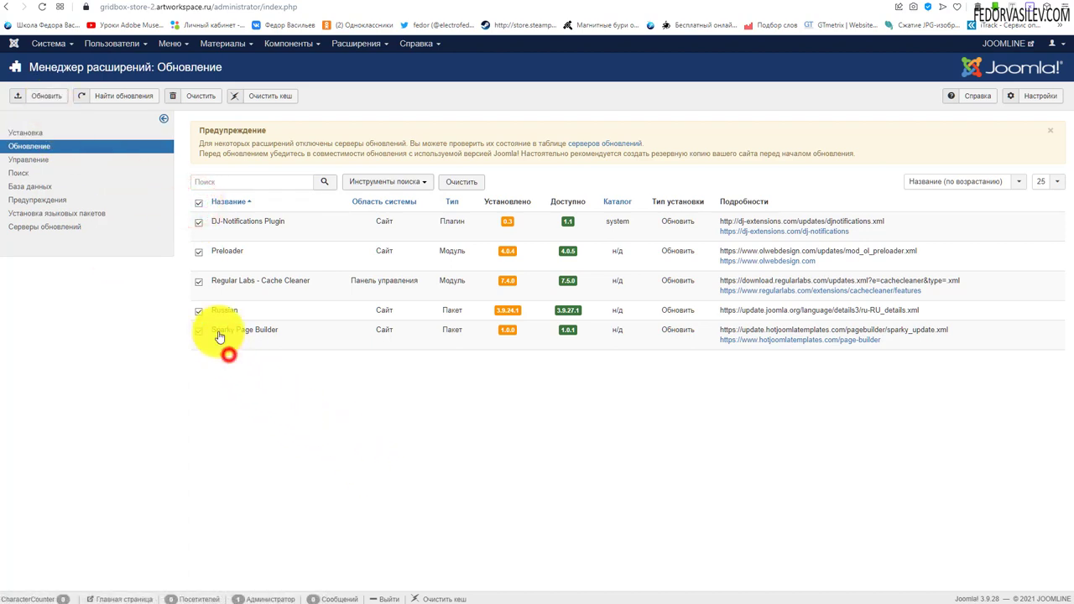
pyautogui.click(198, 330)
pyautogui.click(199, 311)
pyautogui.click(199, 282)
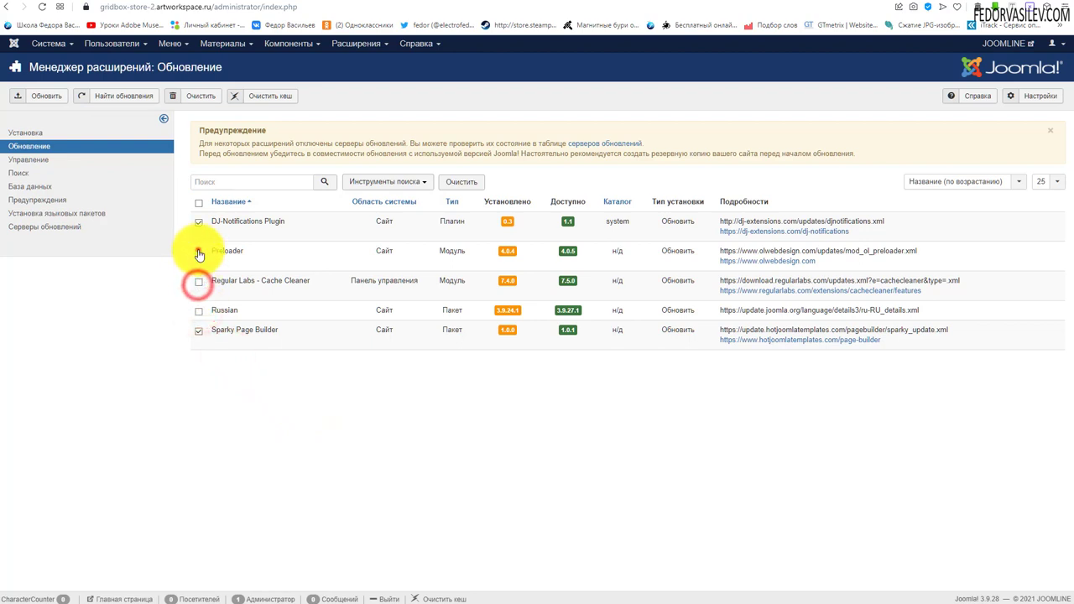
pyautogui.click(199, 251)
pyautogui.click(199, 222)
# - Update only the Russian language package and Sparky Page Builder in the extension update list
pyautogui.click(199, 310)
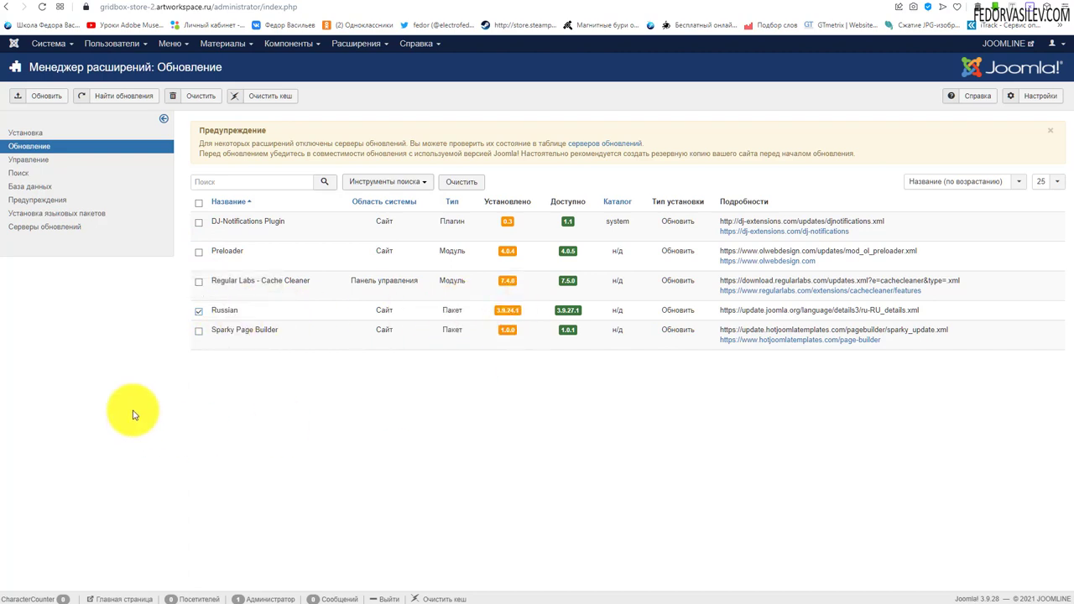
pyautogui.click(198, 331)
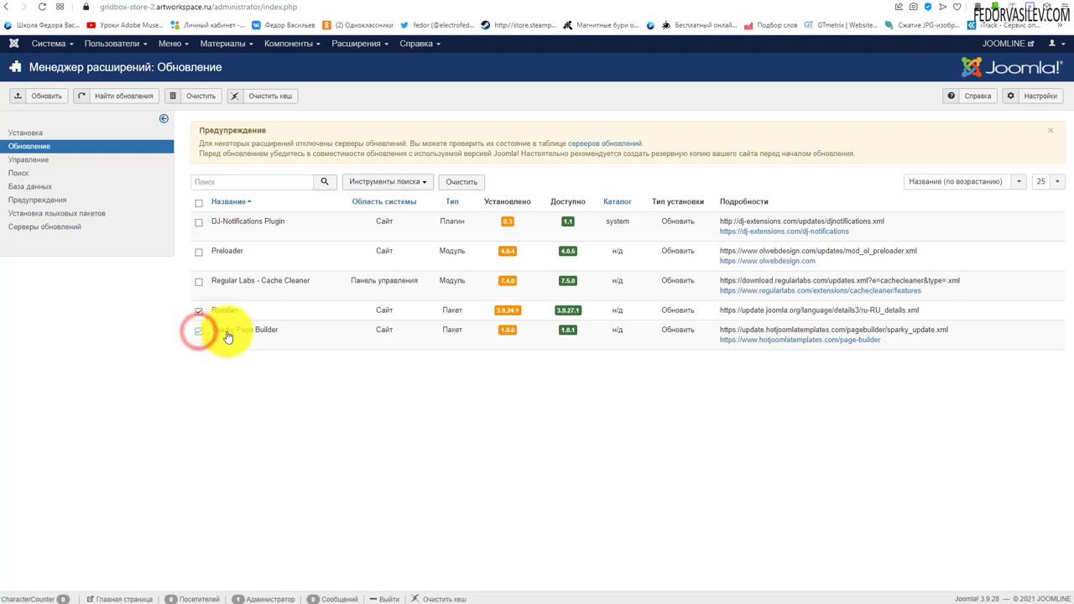
pyautogui.click(51, 97)
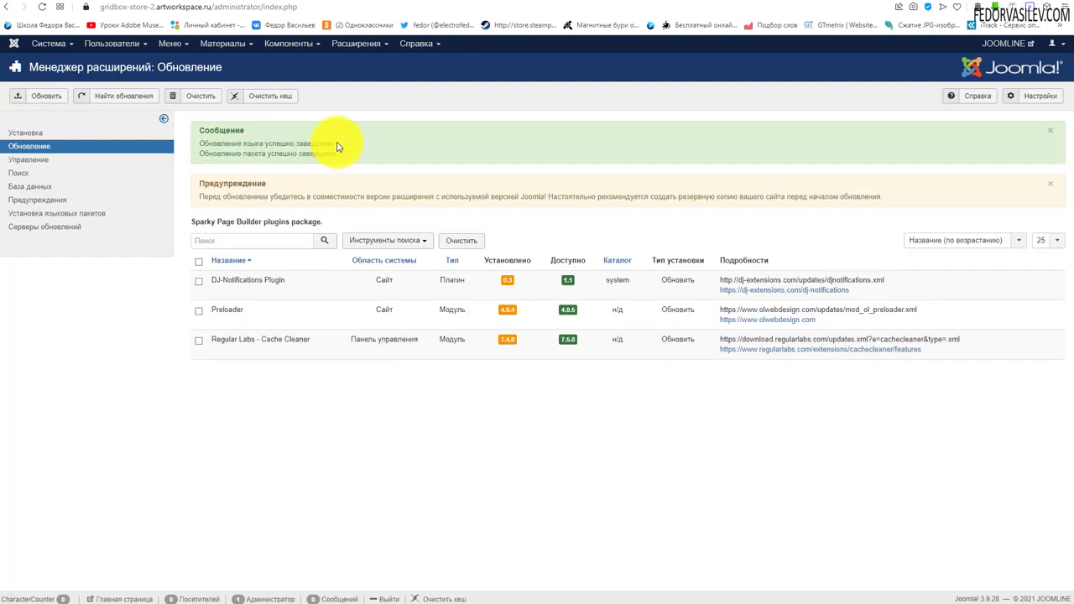
# - Read the update messages and reload the public article page to check the site
pyautogui.doubleClick(327, 143)
pyautogui.click(333, 152)
pyautogui.hotkey('alt', 'Left')
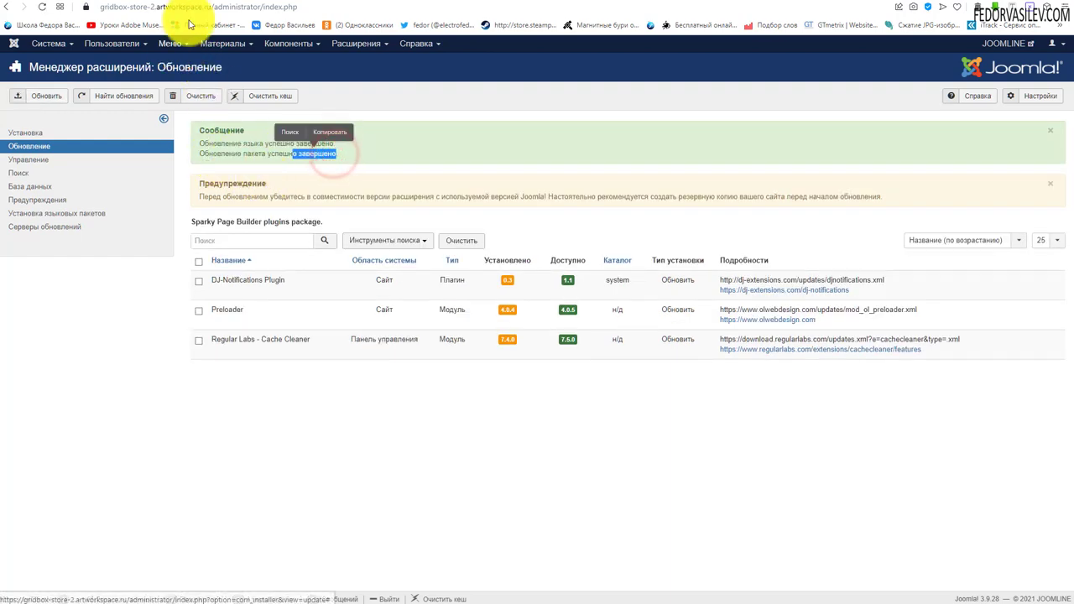
pyautogui.click(39, 9)
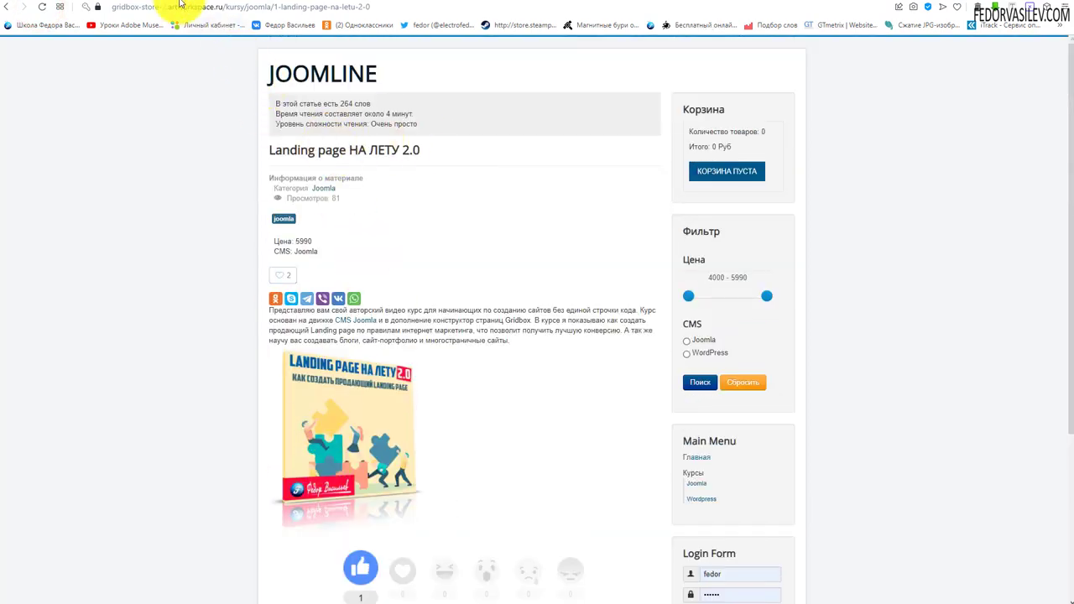
# - Return to the extension updates and update DJ-Notifications Plugin, Preloader and Regular Labs - Cache Cleaner together
pyautogui.hotkey('alt', 'Right')
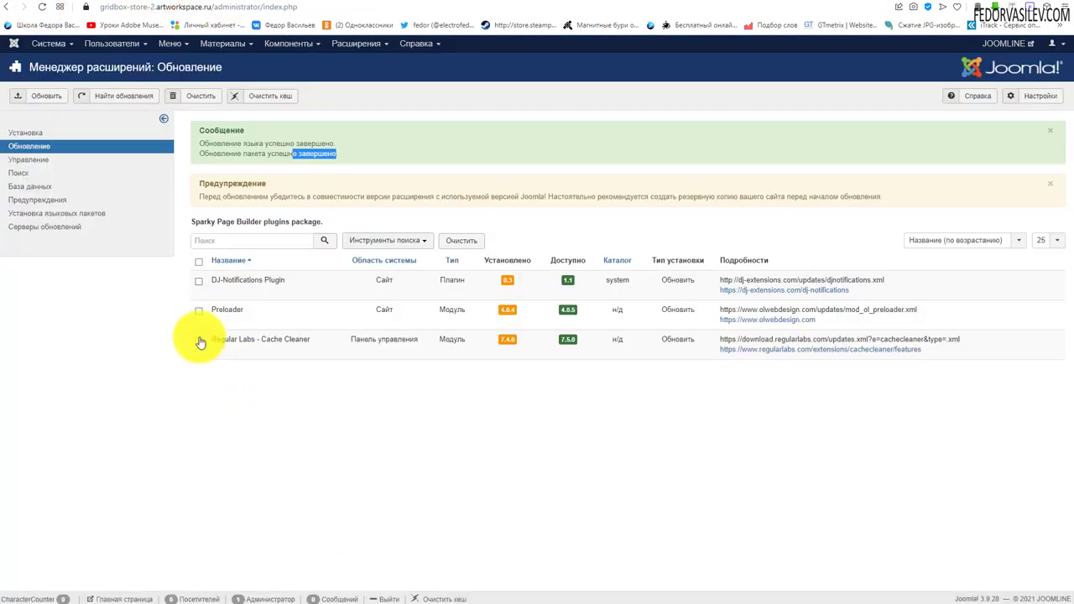
pyautogui.click(199, 262)
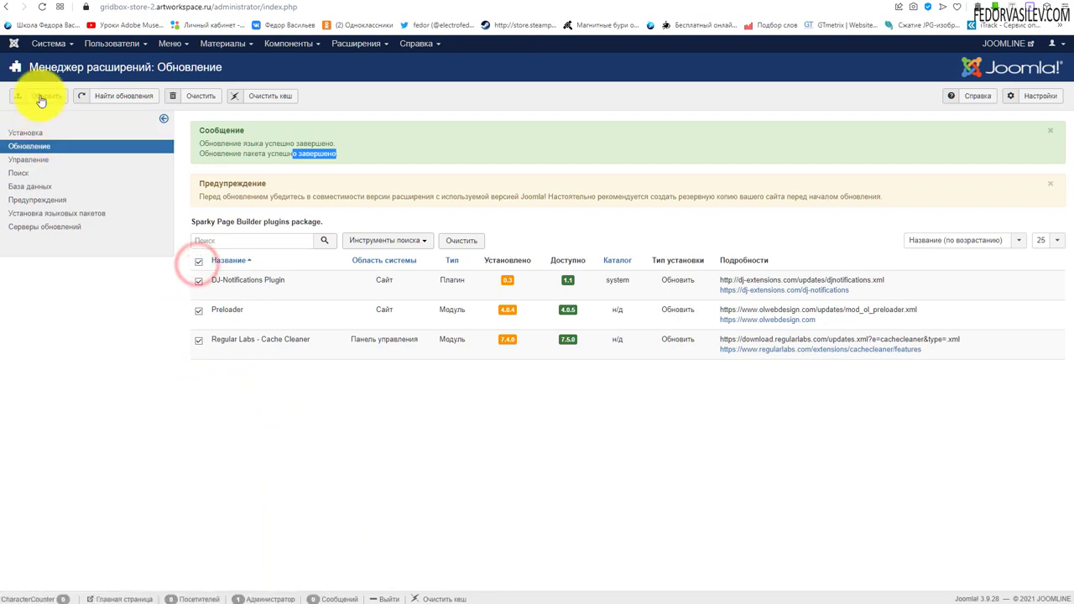
pyautogui.click(40, 95)
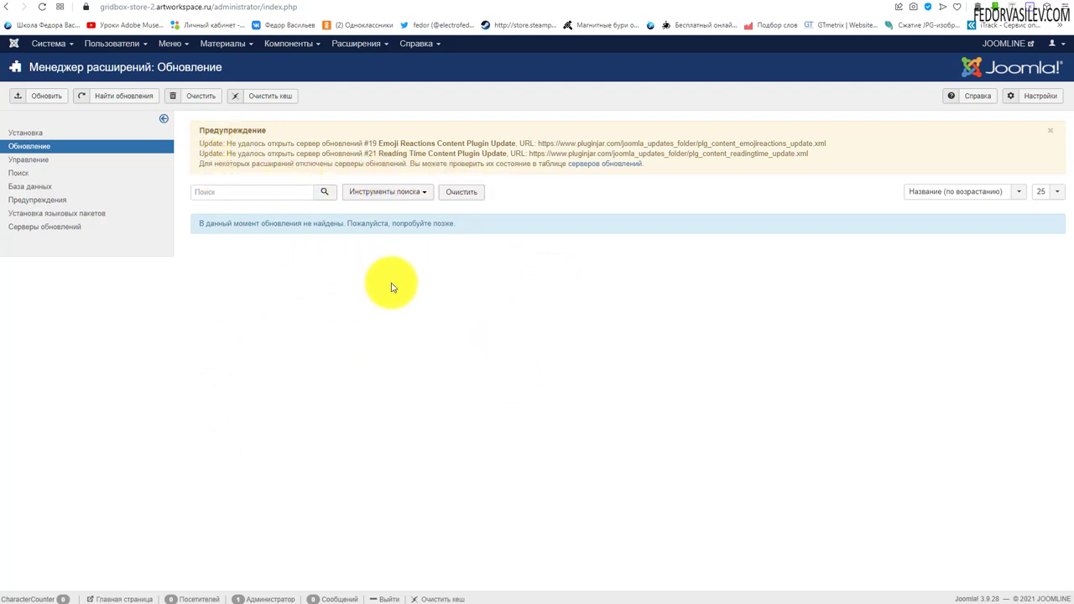
# - Look through the list of extension update servers and return to the extension updates page
pyautogui.click(593, 164)
pyautogui.scroll(-3, 294, 252)
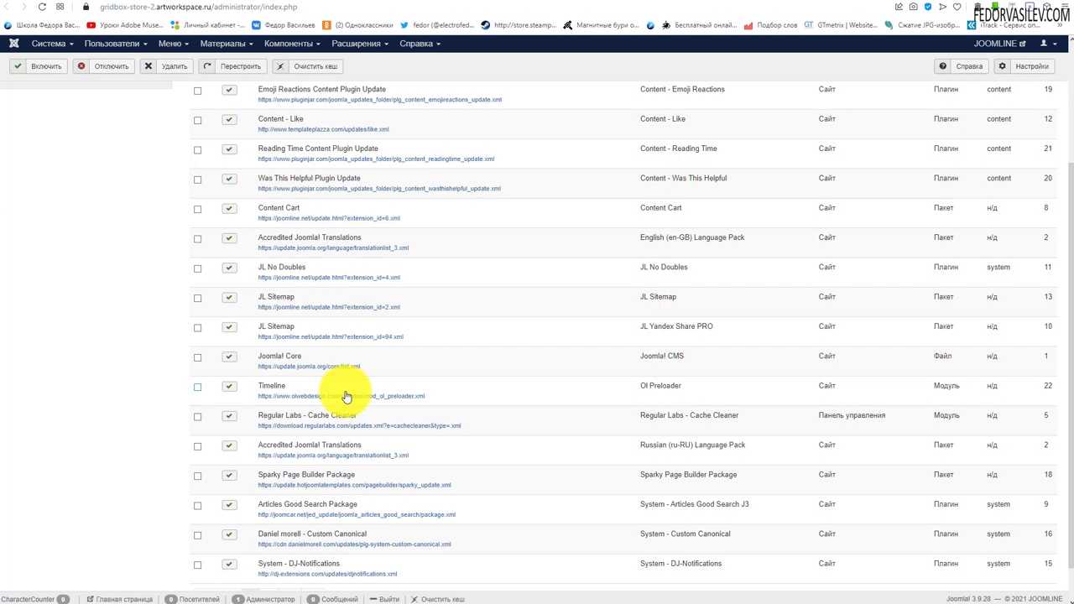
pyautogui.scroll(3, 347, 397)
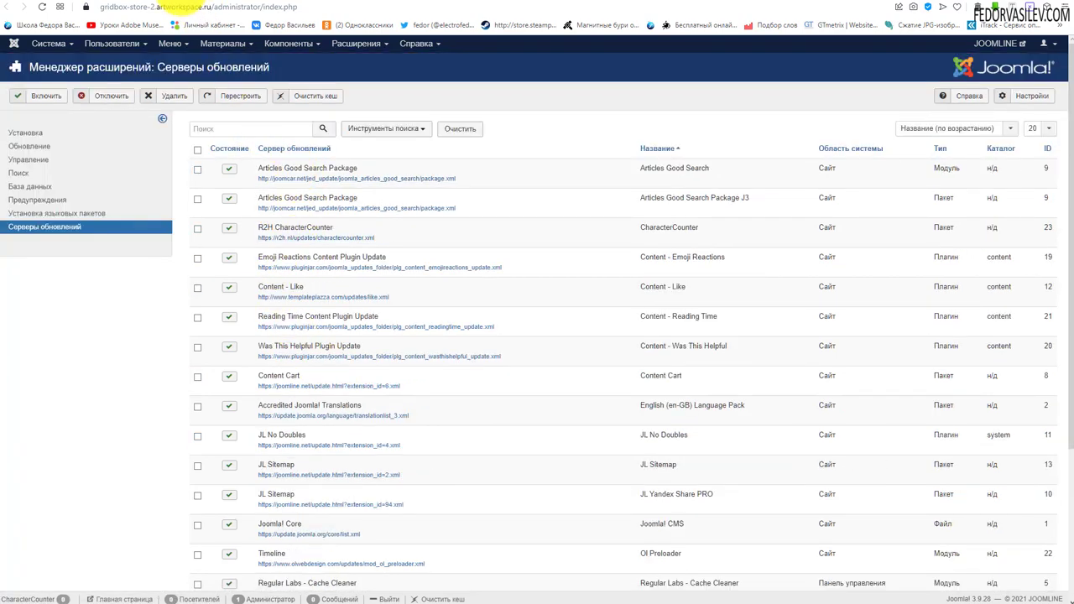
pyautogui.hotkey('alt', 'Left')
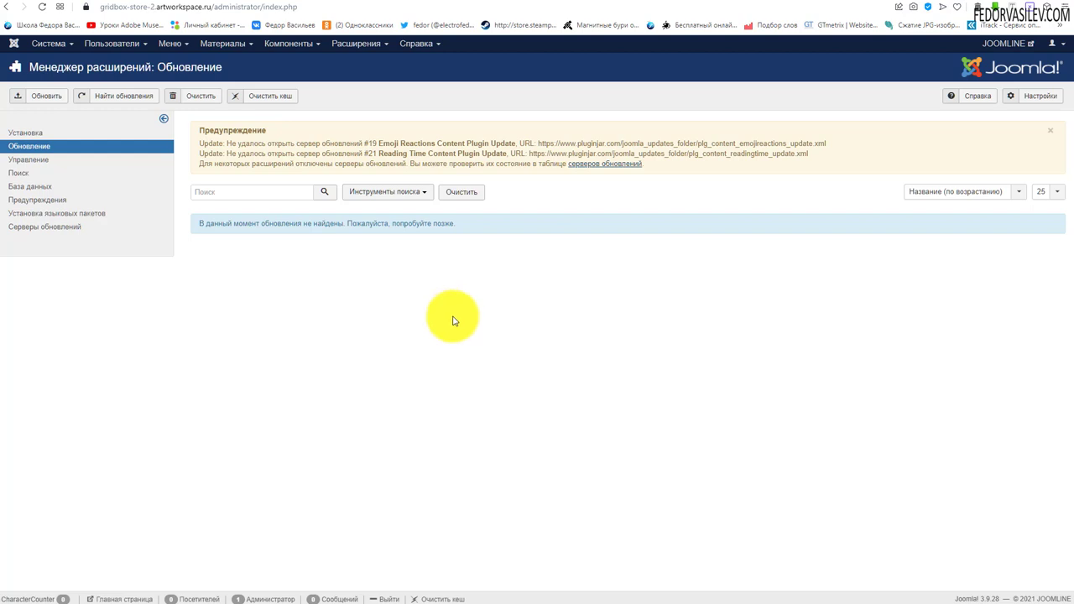
# - Open the extension installation page and switch to installing from an uploaded package file
pyautogui.click(307, 43)
pyautogui.moveTo(392, 64)
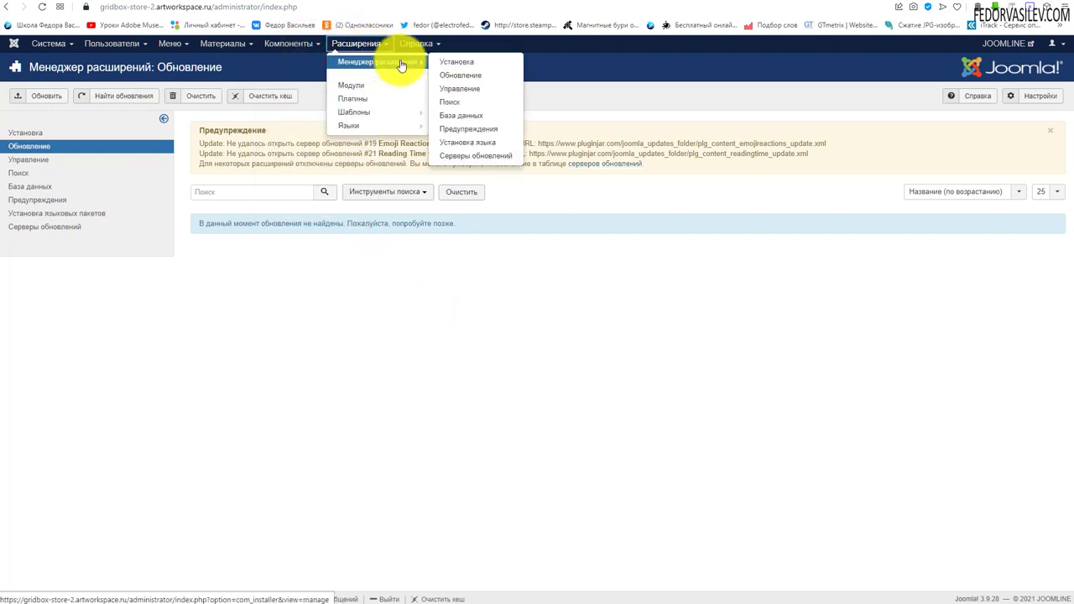
pyautogui.click(461, 62)
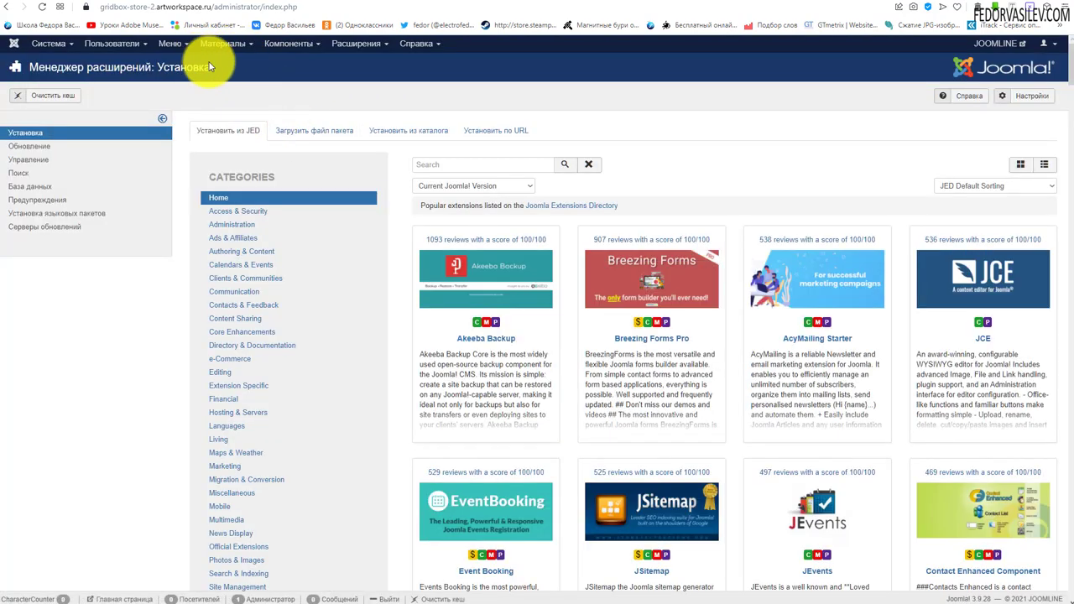
pyautogui.click(308, 133)
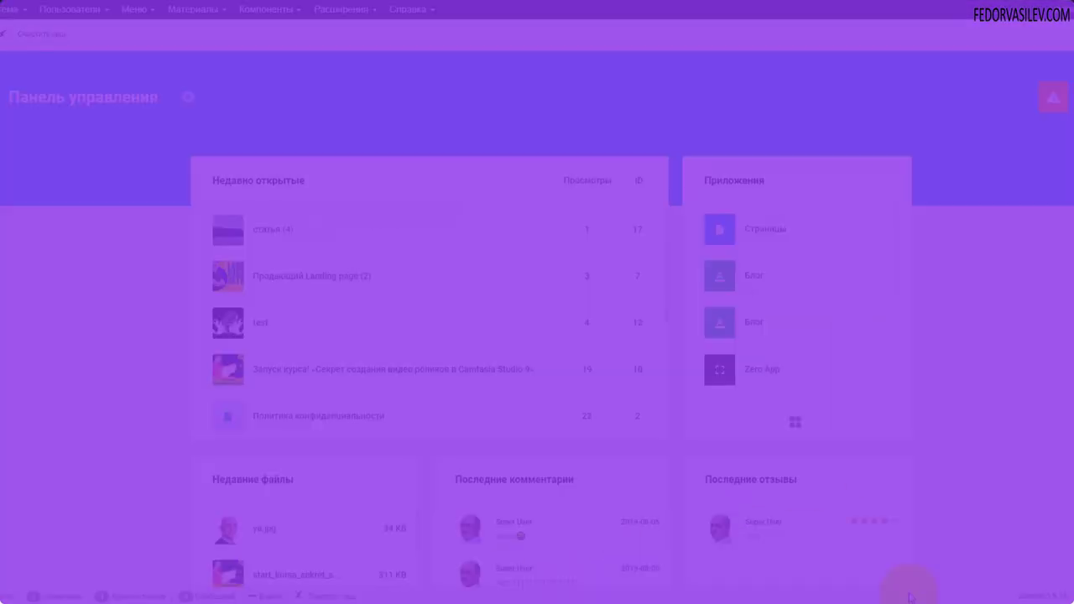
pyautogui.click(1051, 97)
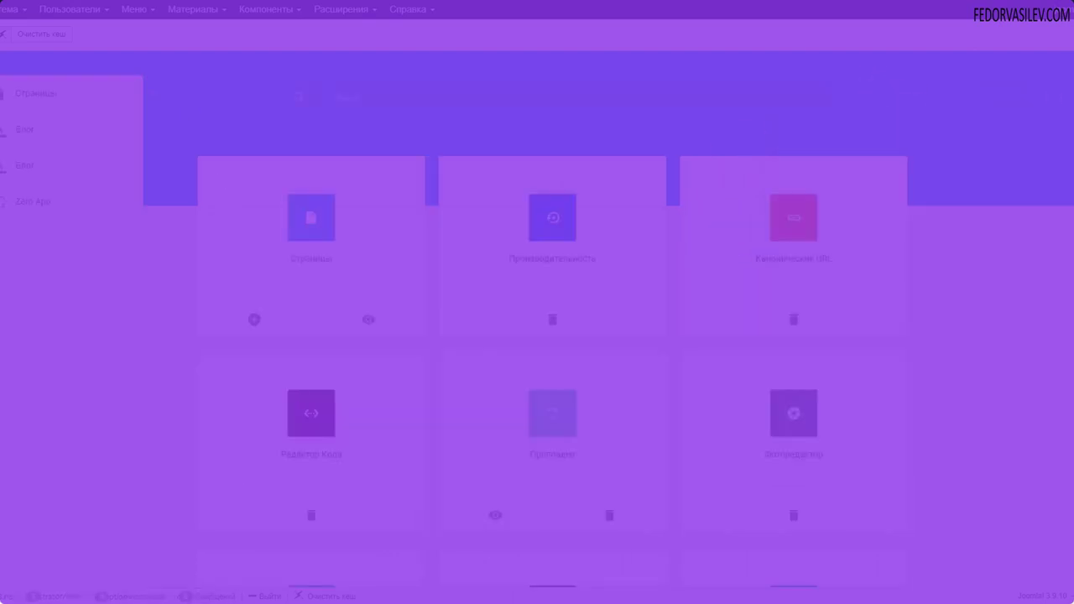
pyautogui.click(15, 204)
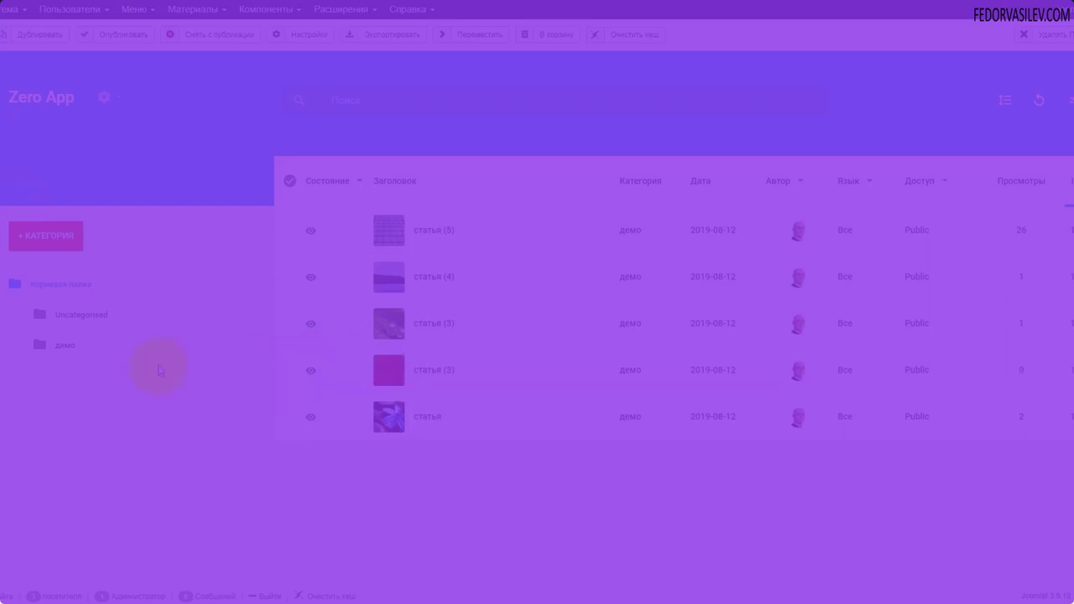
pyautogui.click(105, 98)
pyautogui.click(113, 247)
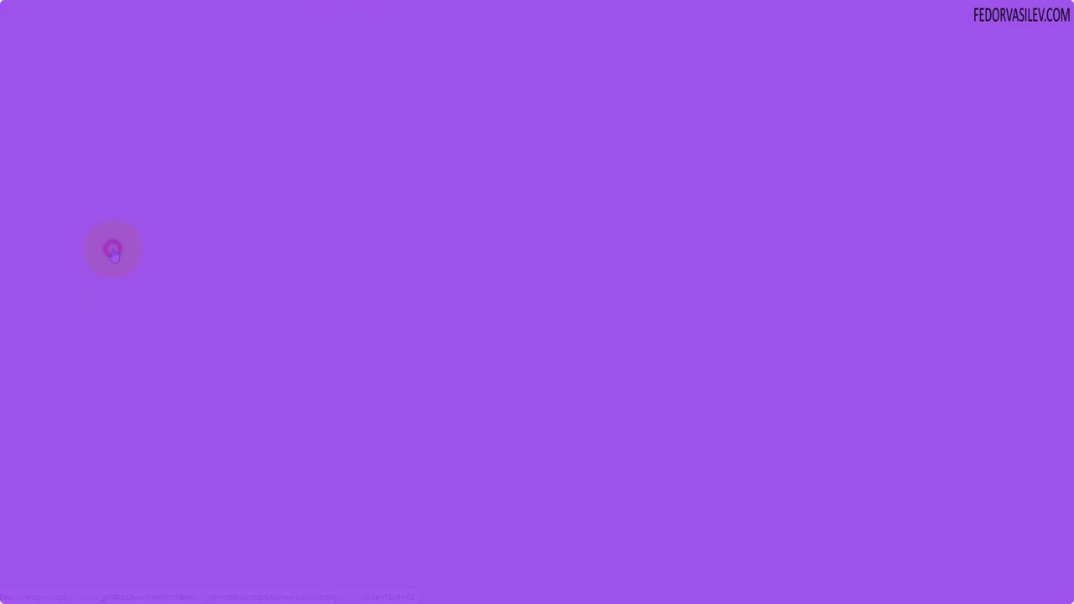